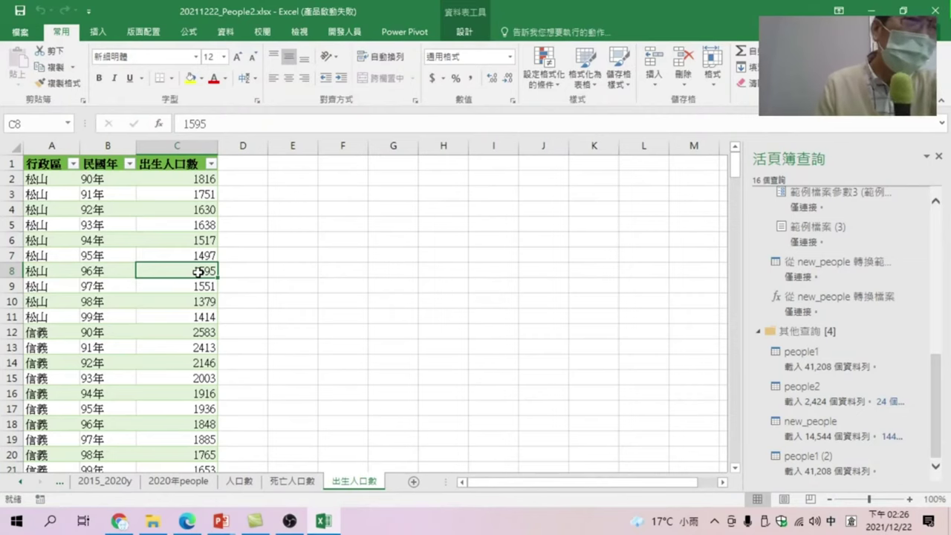
# Switch to the 死亡人口數 sheet, select a cell in the deaths table, and show the Insert ribbon
pyautogui.click(287, 481)
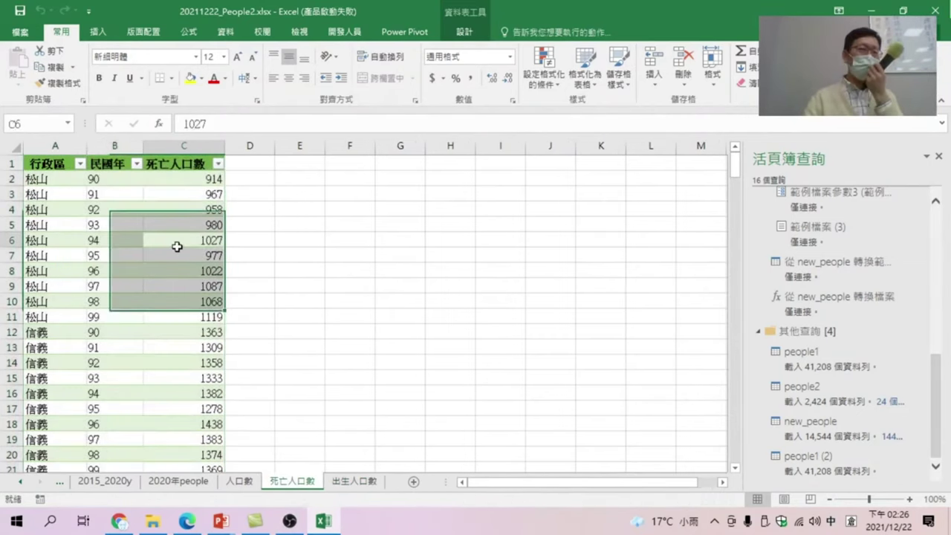
pyautogui.click(177, 247)
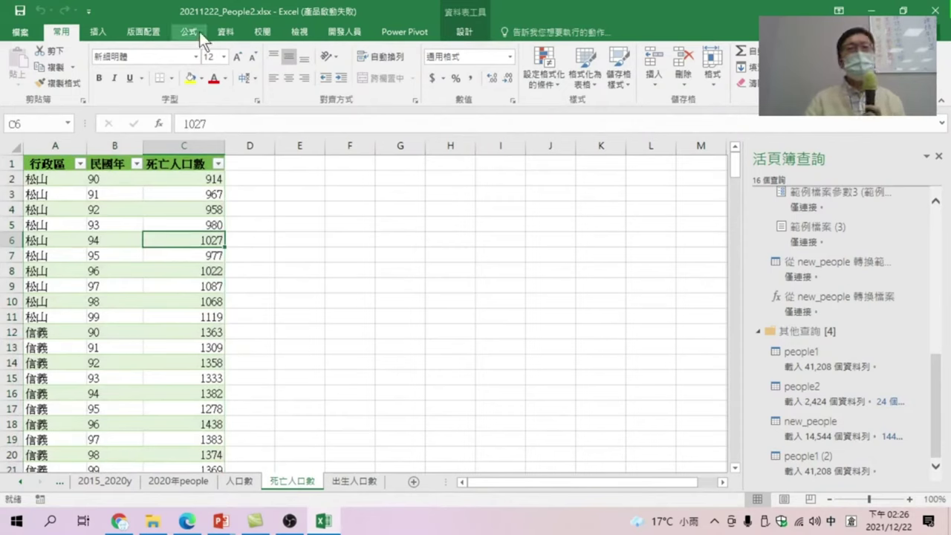
pyautogui.click(103, 31)
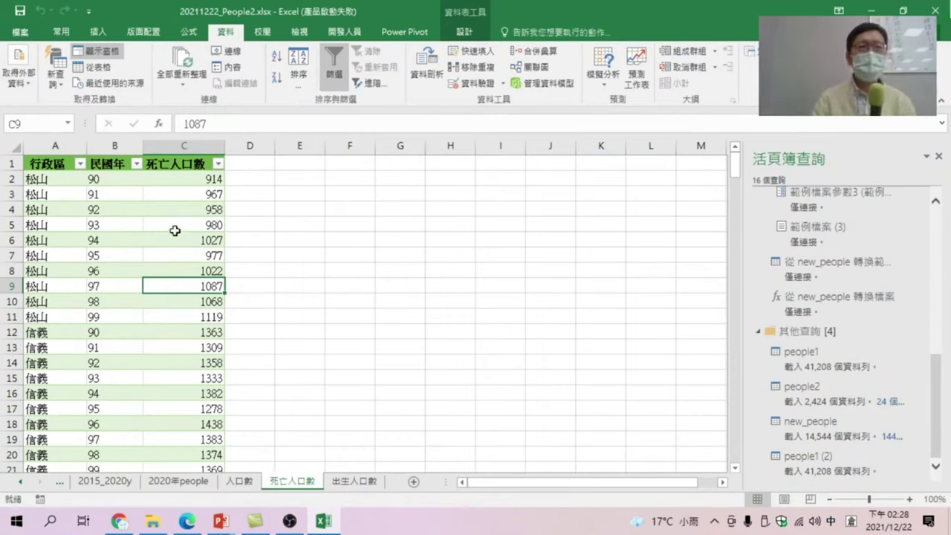
pyautogui.click(100, 32)
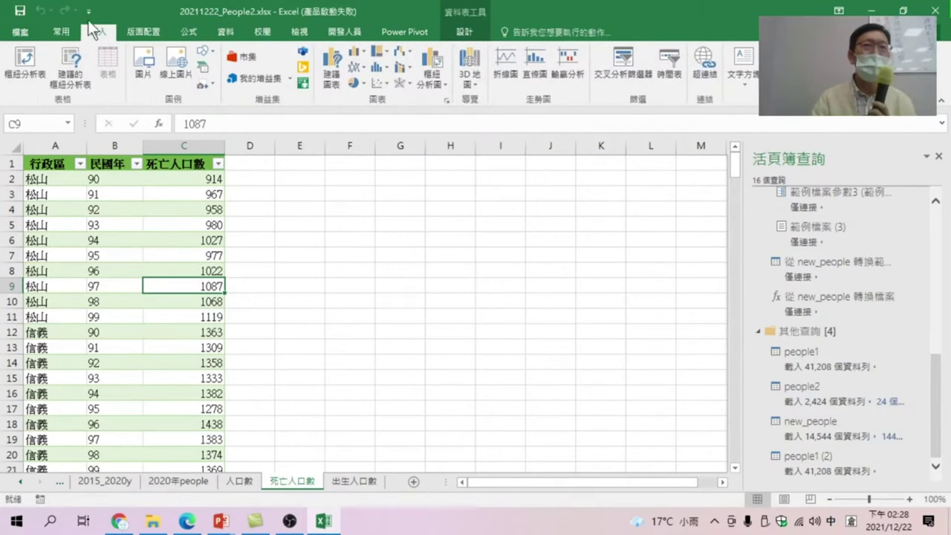
# Create a pivot table from the deaths data on a new sheet and close Workbook Queries
pyautogui.click(24, 66)
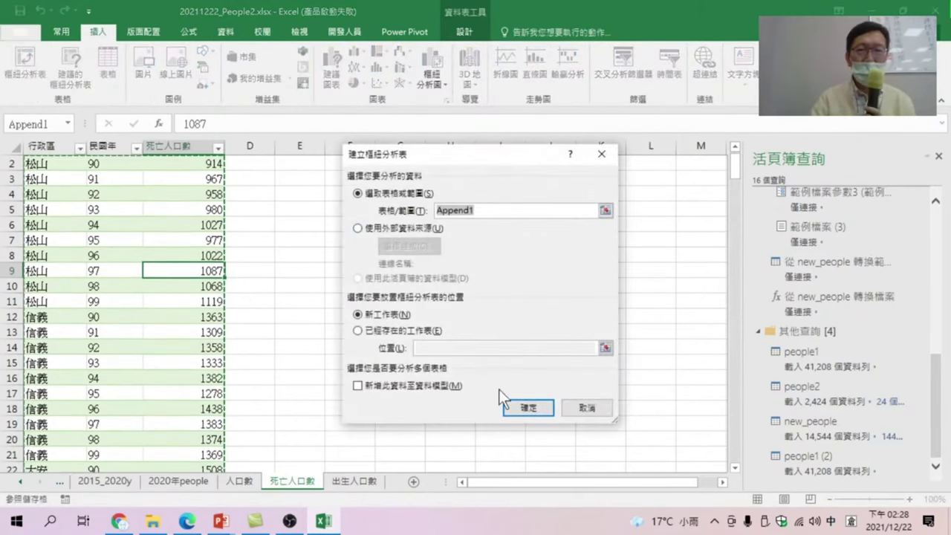
pyautogui.click(523, 404)
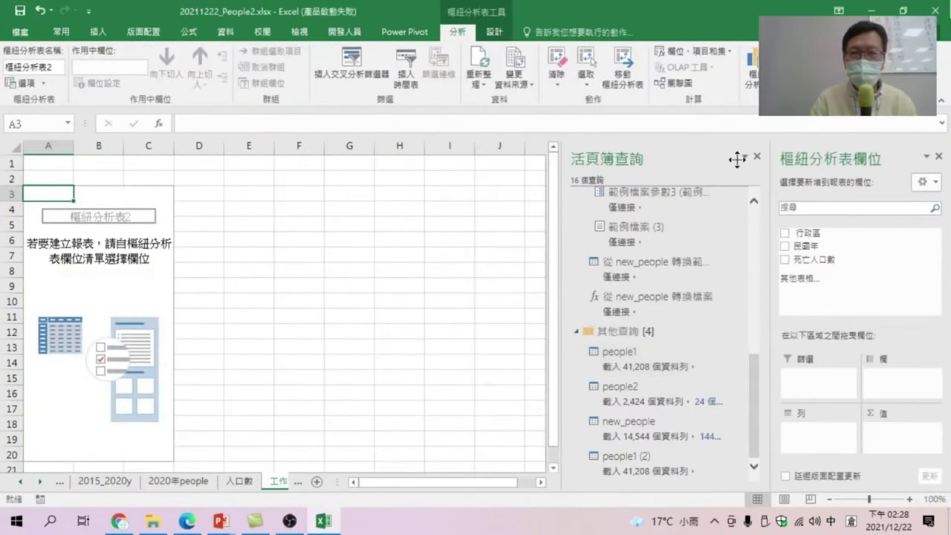
pyautogui.click(758, 156)
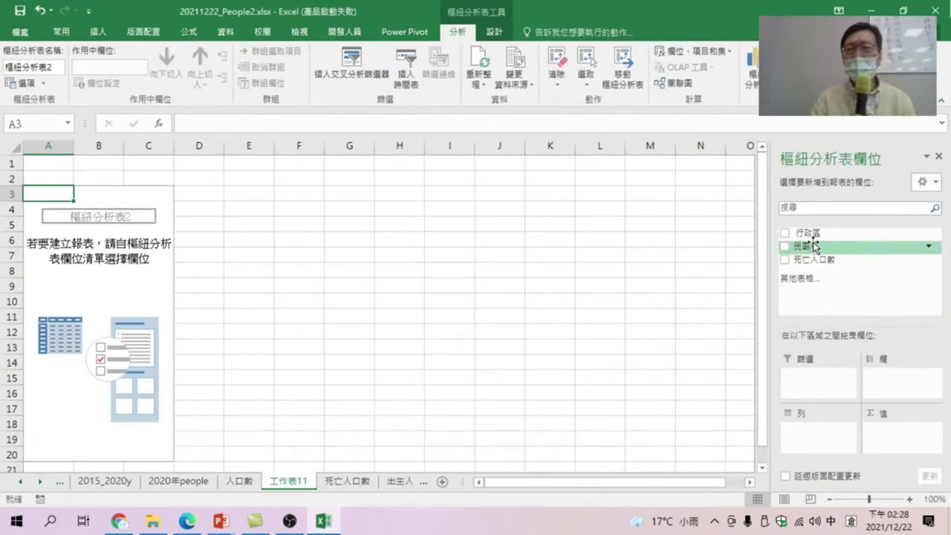
# Sum 死亡人口數 by 民國年 rows (total 316732), then return to the 死亡人口數 sheet
pyautogui.moveTo(815, 260); pyautogui.dragTo(895, 432)
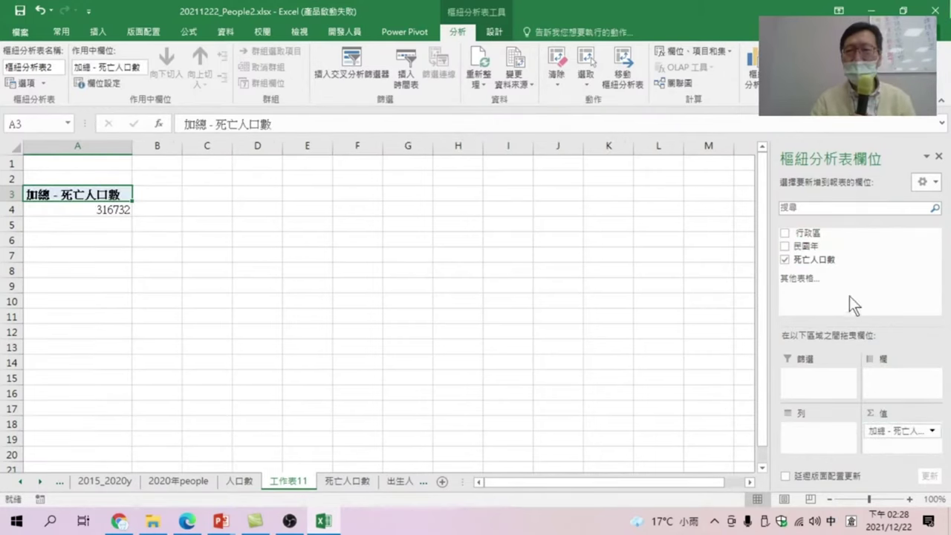
pyautogui.moveTo(812, 248); pyautogui.dragTo(825, 430)
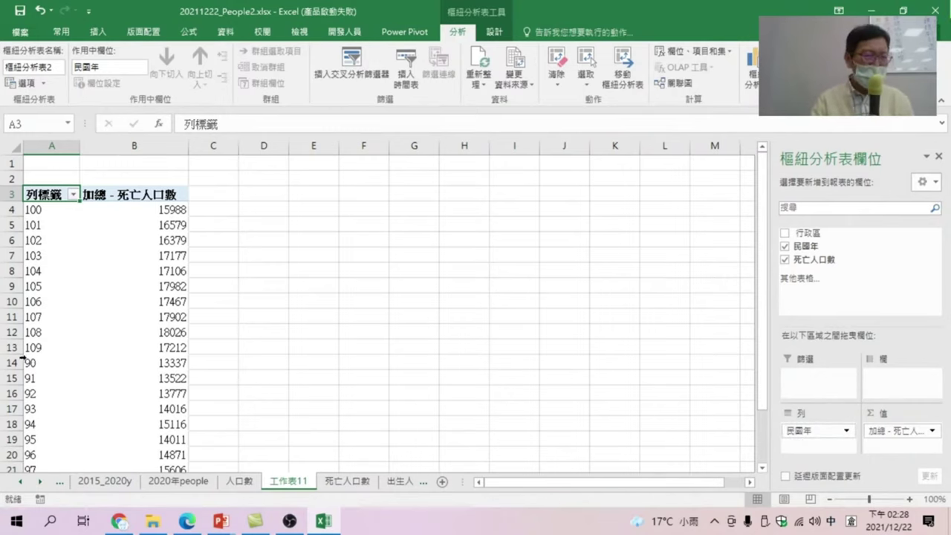
pyautogui.scroll(-2, 33, 367)
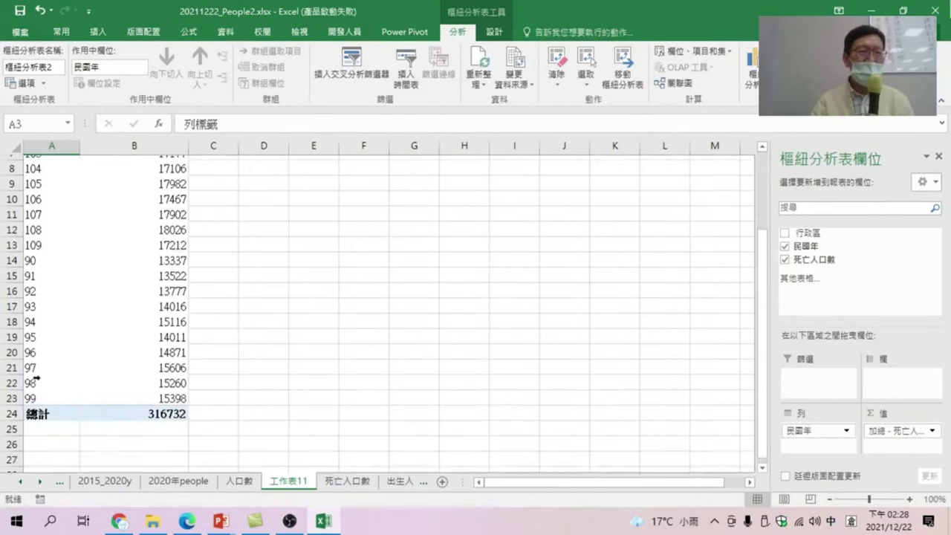
pyautogui.scroll(2, 36, 367)
pyautogui.scroll(-2, 35, 368)
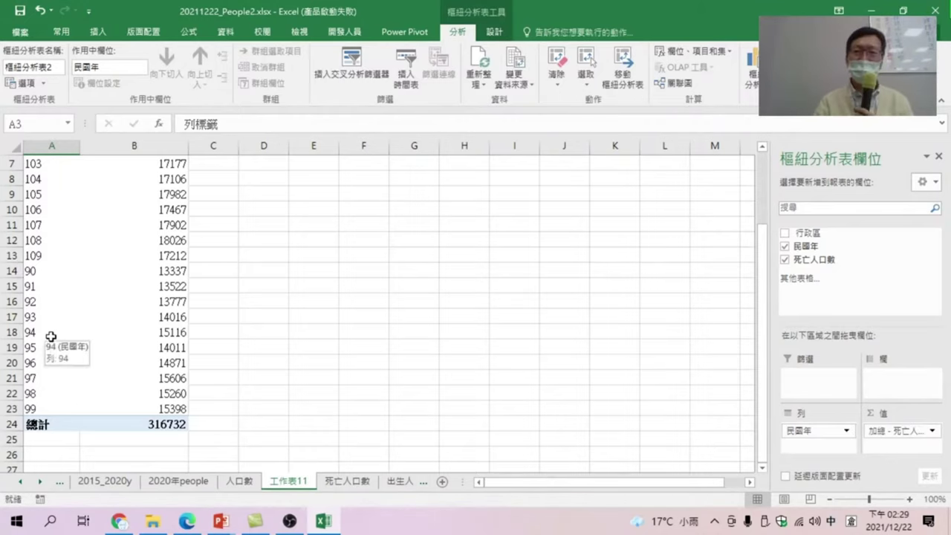
pyautogui.scroll(2, 33, 253)
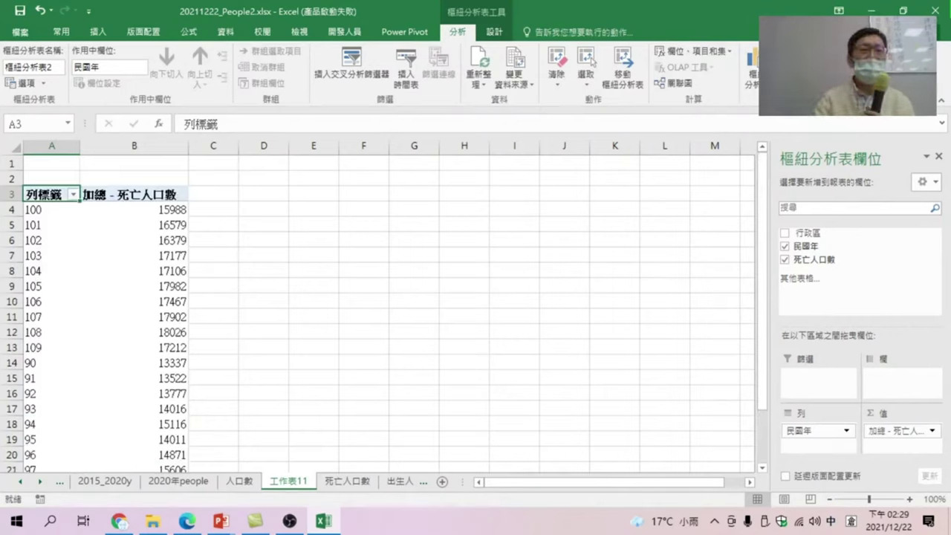
pyautogui.click(339, 479)
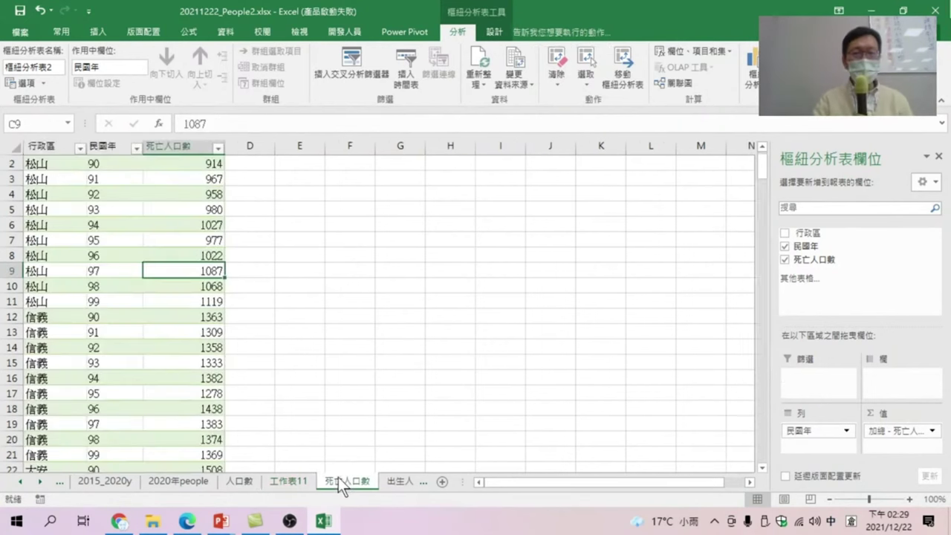
pyautogui.rightClick(106, 148)
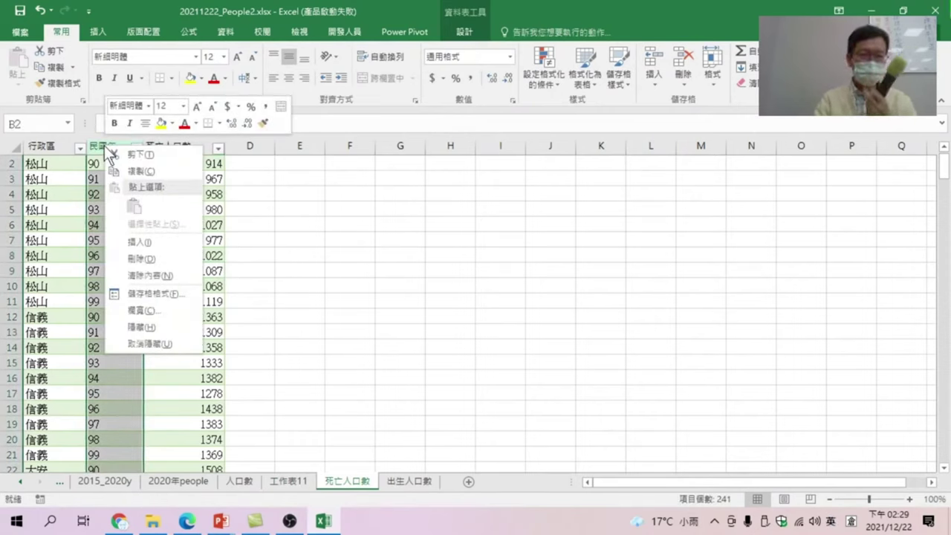
pyautogui.click(112, 144)
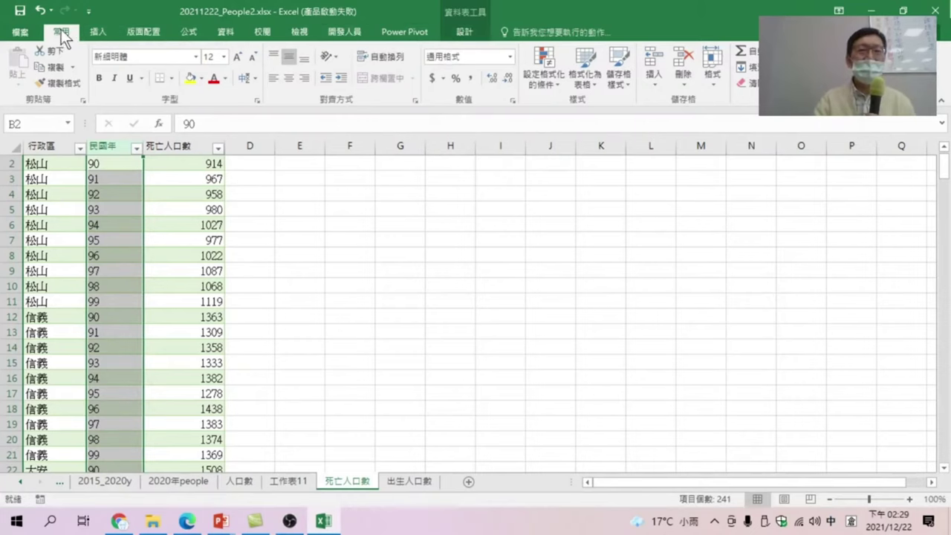
pyautogui.click(847, 67)
pyautogui.click(870, 117)
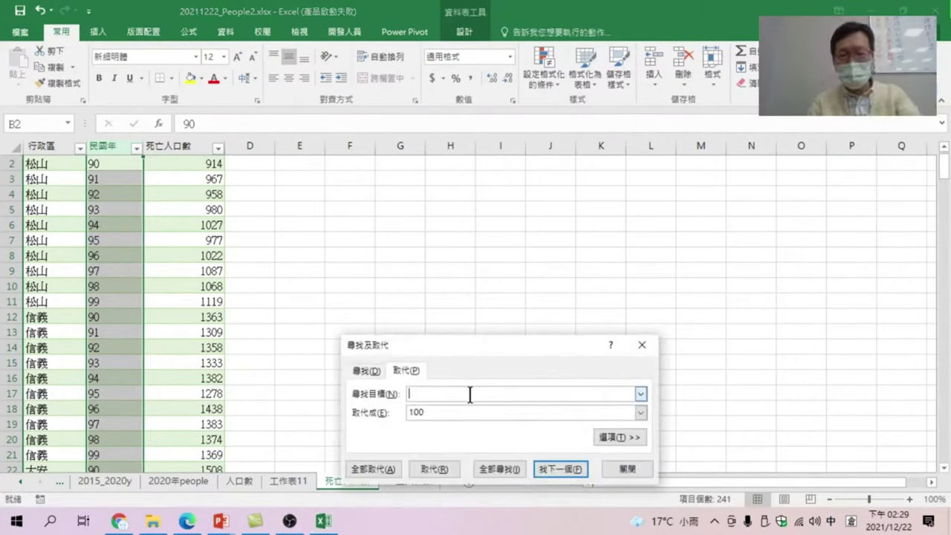
pyautogui.write('9')
pyautogui.click(440, 410)
pyautogui.moveTo(440, 410); pyautogui.dragTo(405, 412)
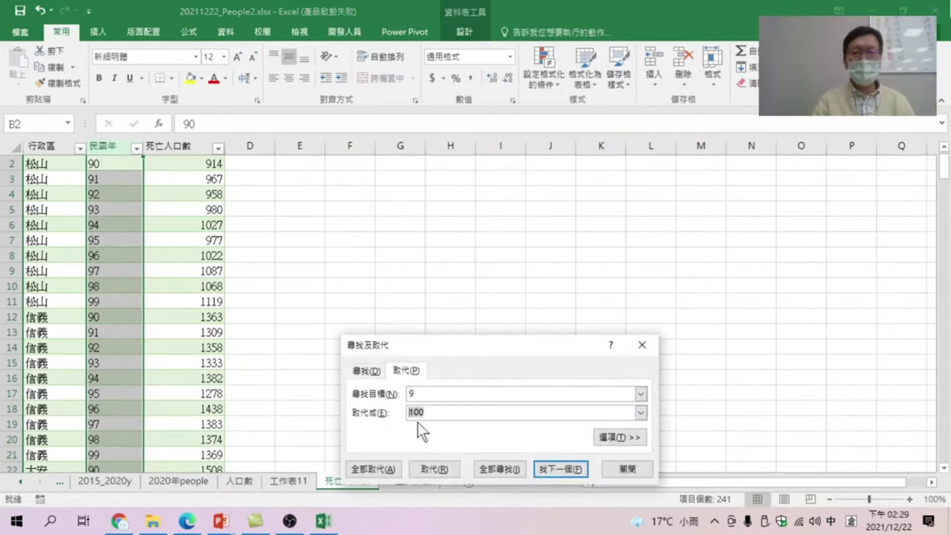
pyautogui.write('09')
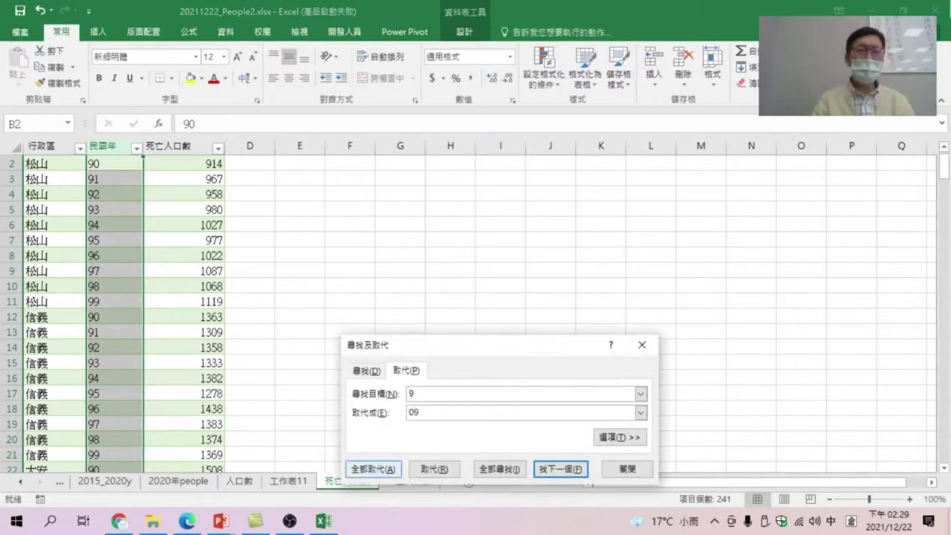
pyautogui.click(383, 470)
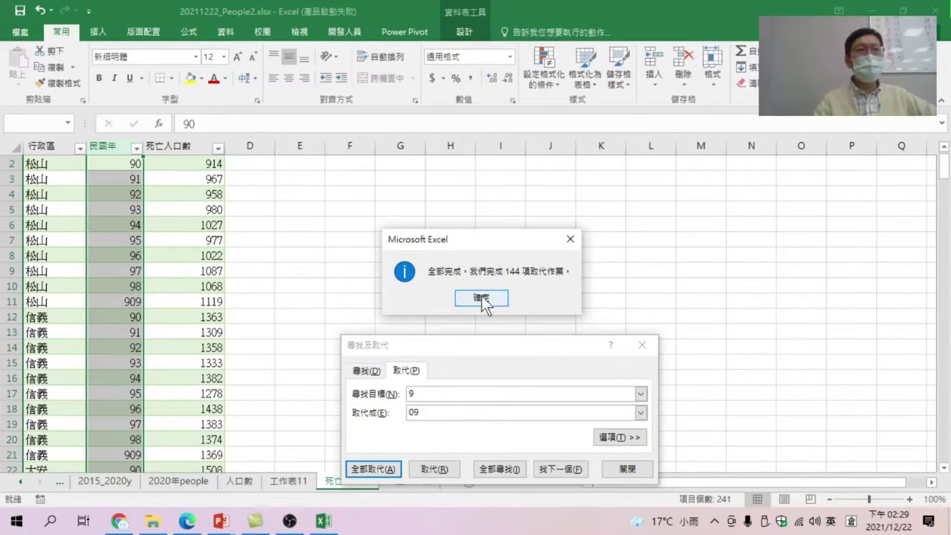
pyautogui.click(481, 298)
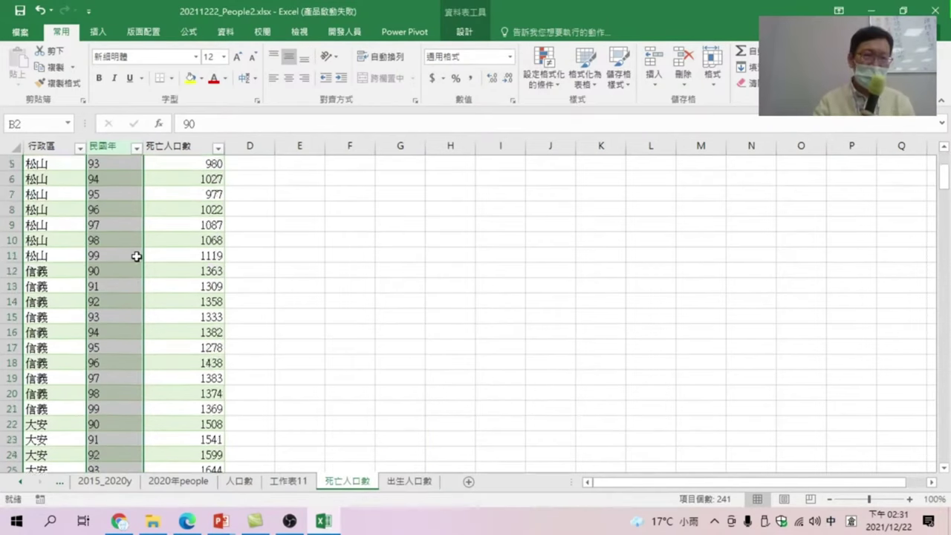
pyautogui.scroll(2, 134, 255)
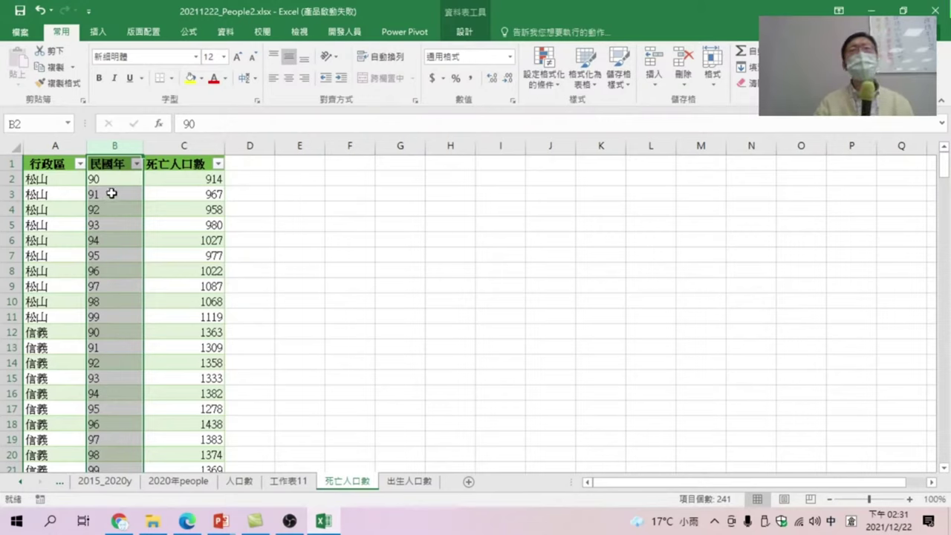
pyautogui.scroll(-2, 132, 265)
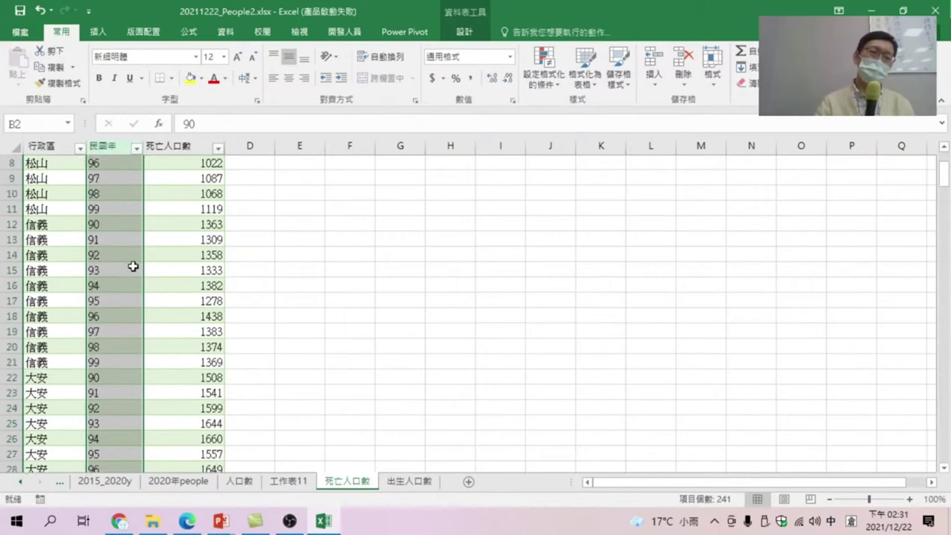
pyautogui.scroll(-9, 138, 302)
pyautogui.scroll(-5, 142, 300)
pyautogui.scroll(-4, 138, 300)
pyautogui.scroll(-7, 138, 301)
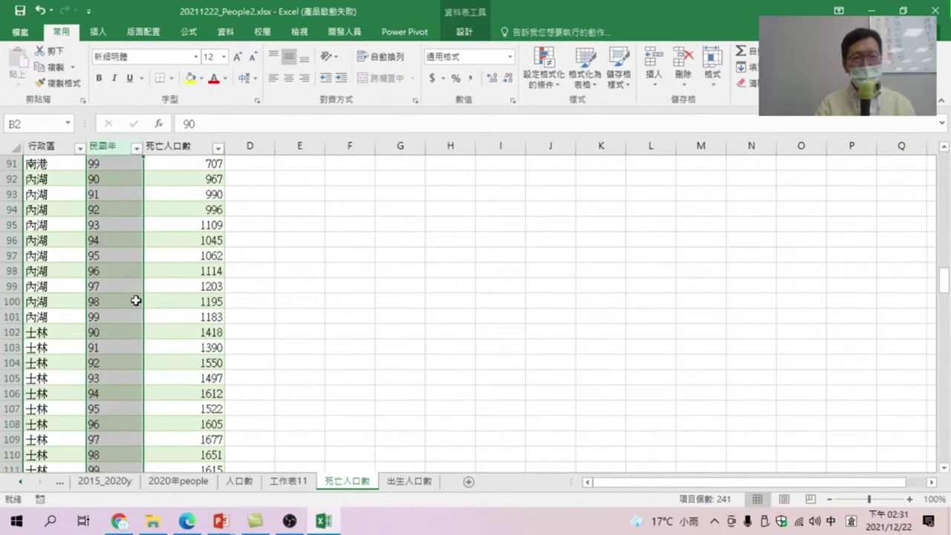
pyautogui.scroll(-8, 132, 302)
pyautogui.scroll(-6, 132, 302)
pyautogui.scroll(7, 131, 305)
pyautogui.scroll(20, 132, 305)
pyautogui.click(95, 173)
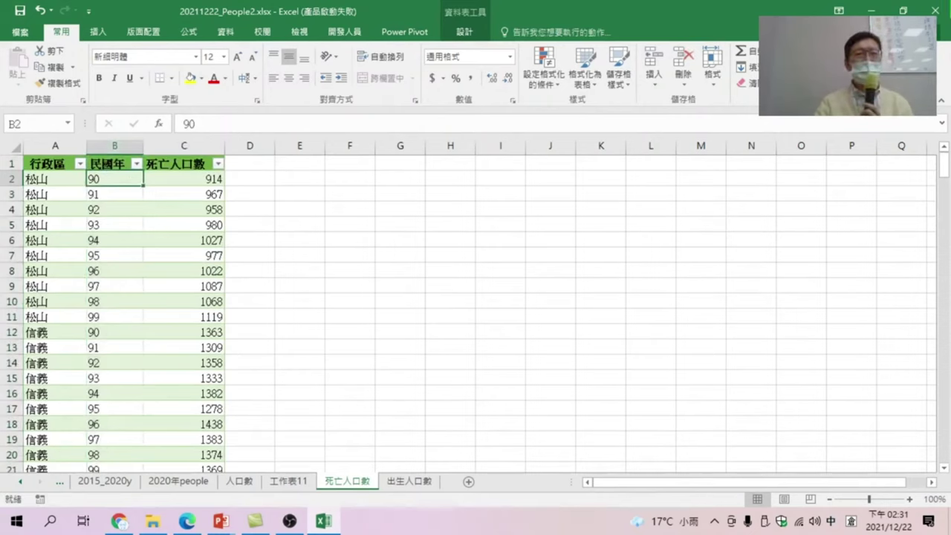
pyautogui.click(258, 179)
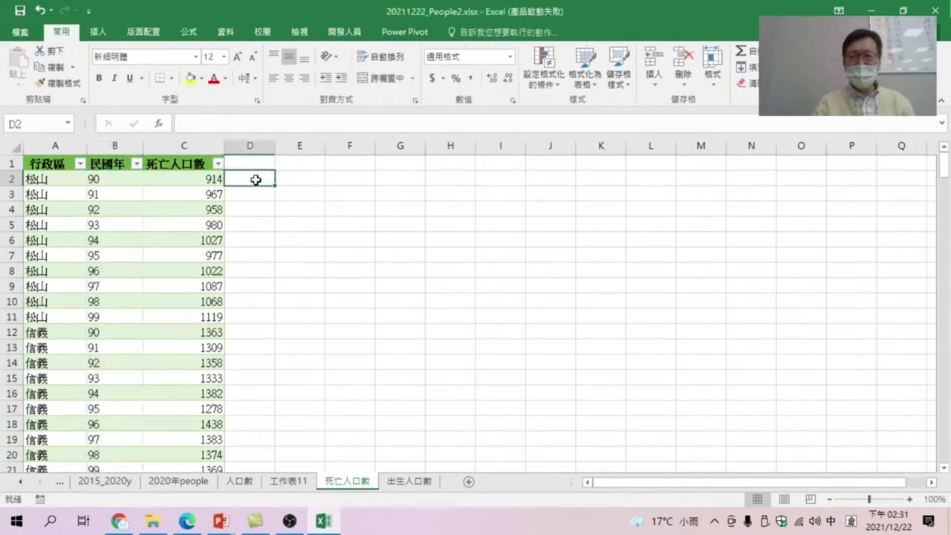
pyautogui.write('=1911+')
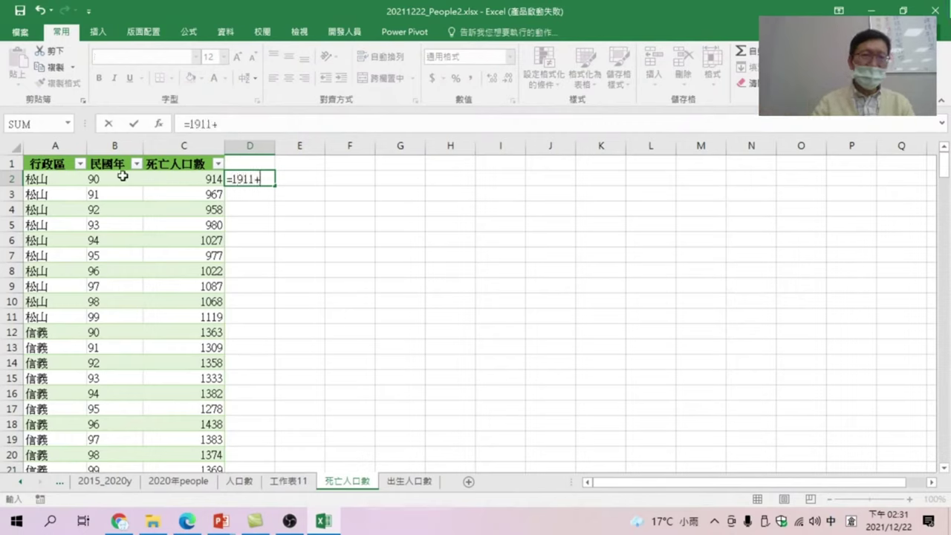
pyautogui.click(123, 176)
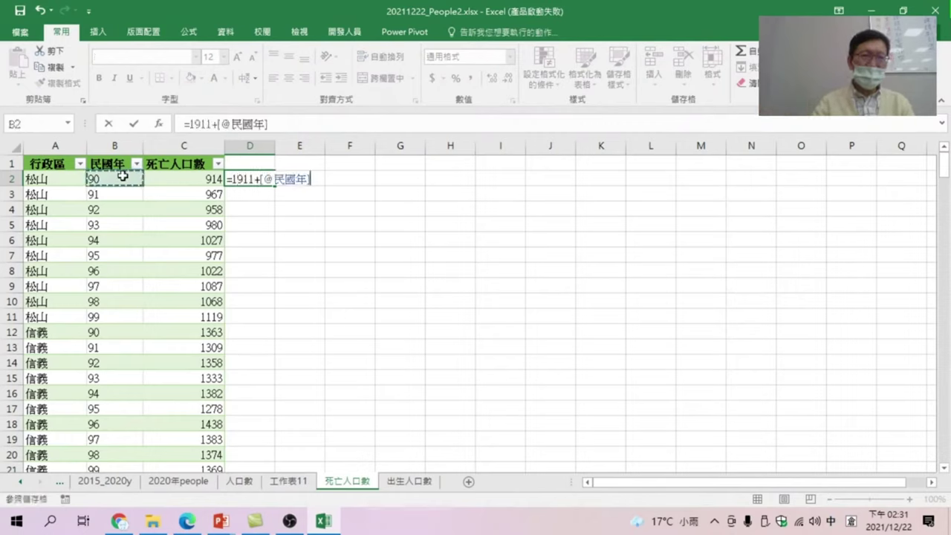
pyautogui.press('Return')
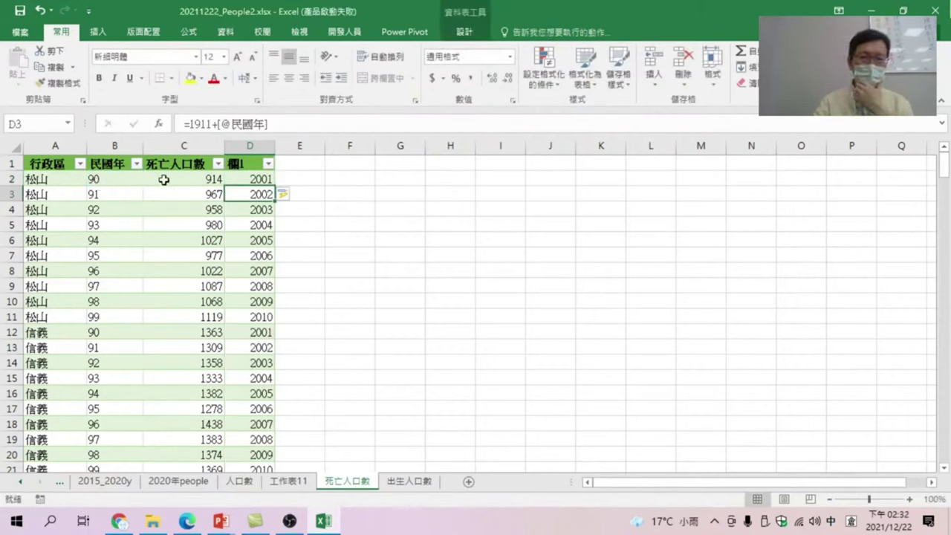
# Rename the new column header 欄1 to 年, check the years, and switch to 出生人口數
pyautogui.click(241, 163)
pyautogui.moveTo(223, 124); pyautogui.dragTo(143, 122)
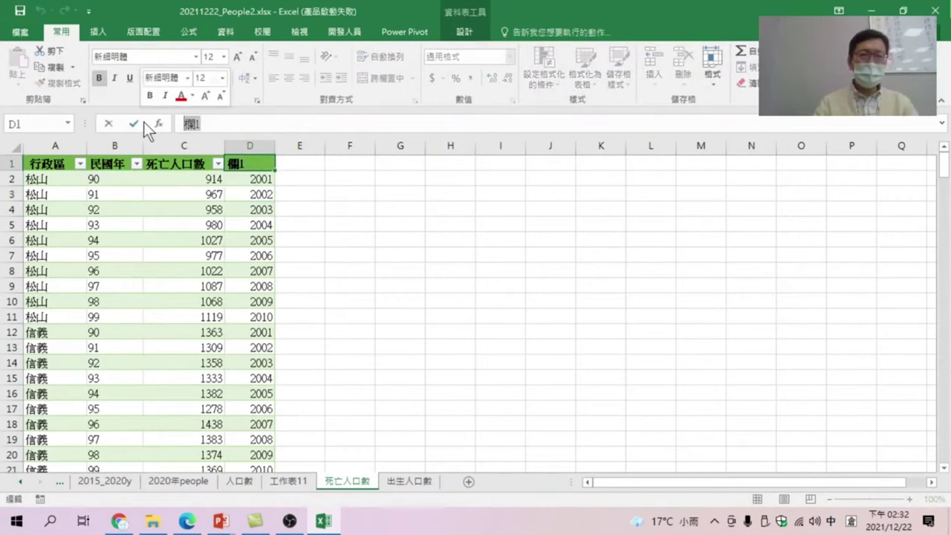
pyautogui.write('人年')
pyautogui.press('Return')
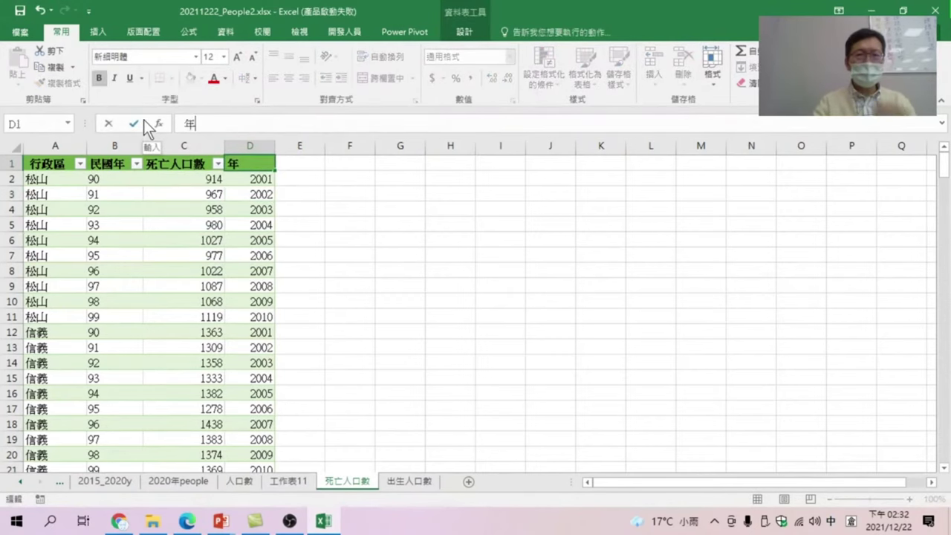
pyautogui.scroll(-4, 291, 287)
pyautogui.scroll(-3, 253, 346)
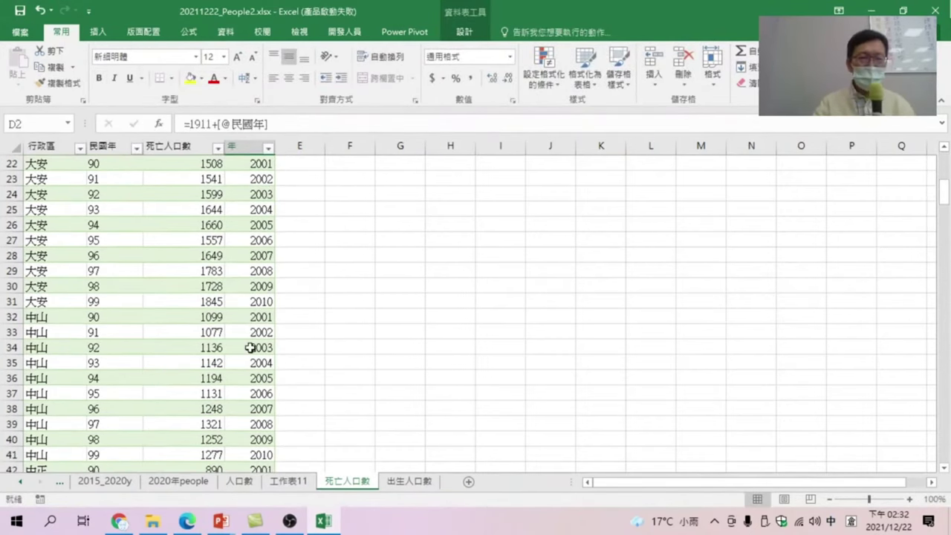
pyautogui.scroll(-4, 265, 387)
pyautogui.scroll(-4, 261, 394)
pyautogui.scroll(-5, 257, 341)
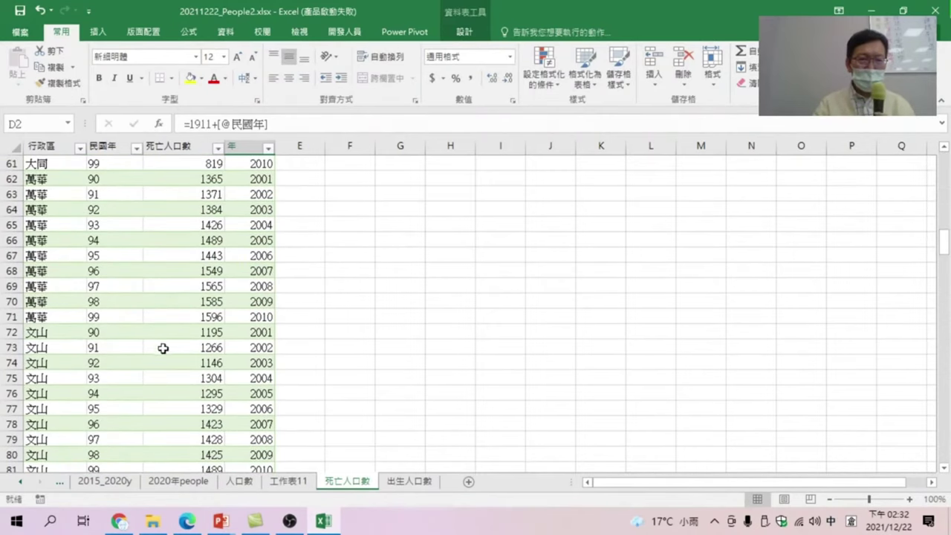
pyautogui.scroll(-11, 178, 387)
pyautogui.scroll(-11, 183, 410)
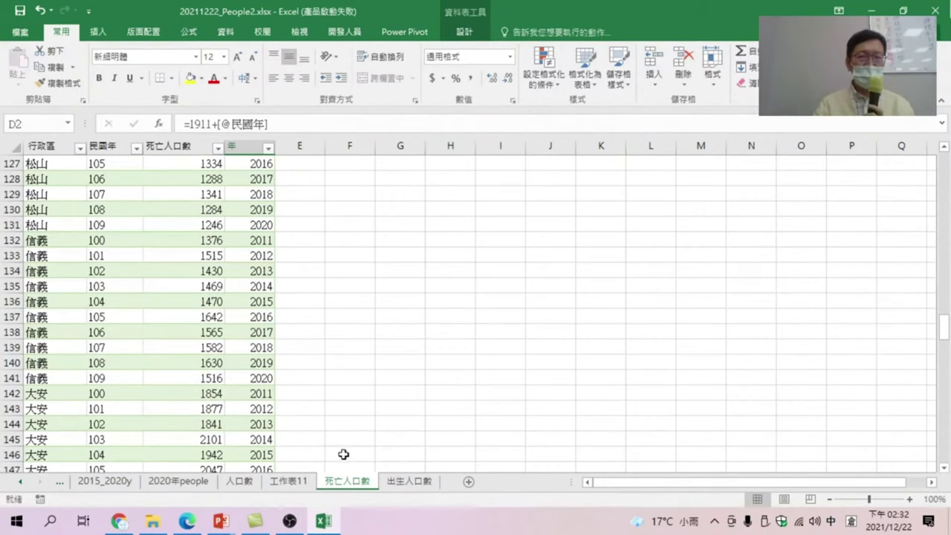
pyautogui.click(407, 480)
# Remove every 年 from the 民國年 column with Replace All (241 replacements)
pyautogui.click(251, 175)
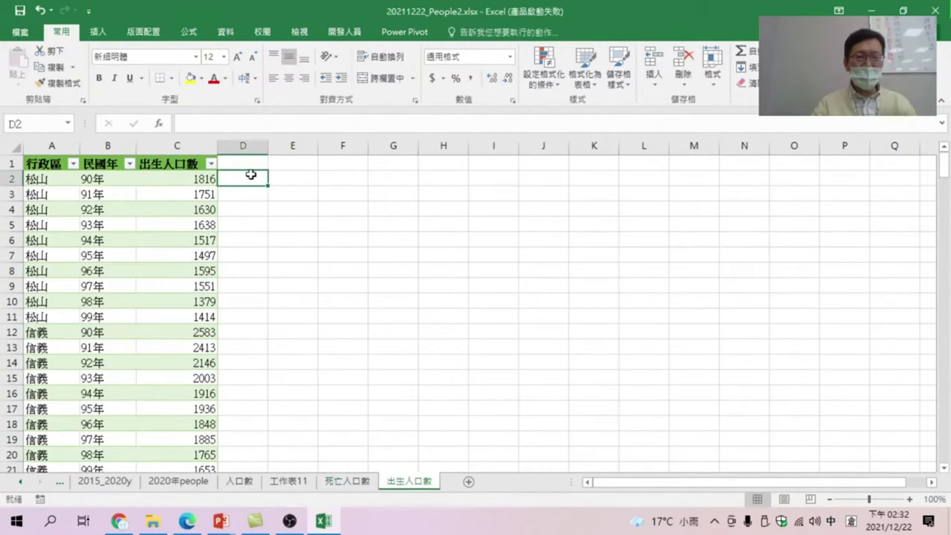
pyautogui.rightClick(104, 145)
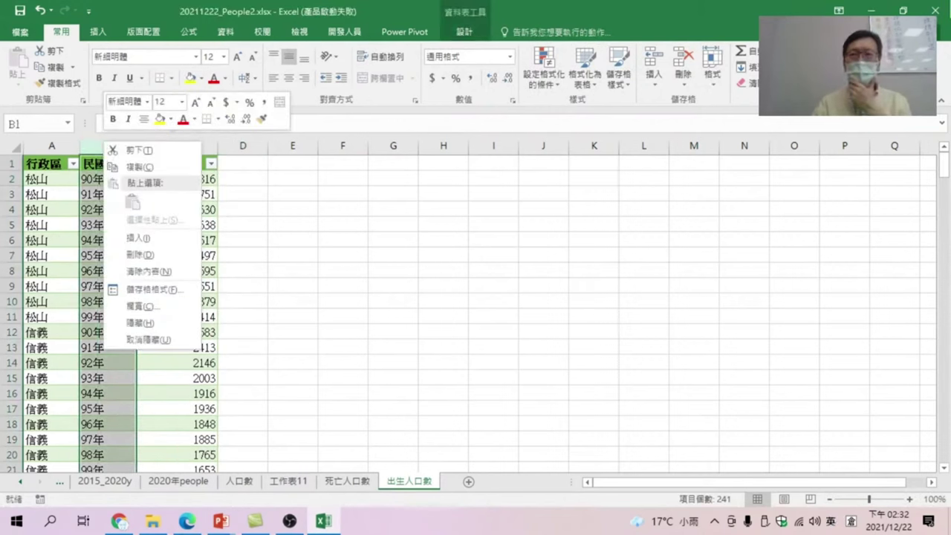
pyautogui.rightClick(867, 120)
pyautogui.hotkey('ctrl', 'h')
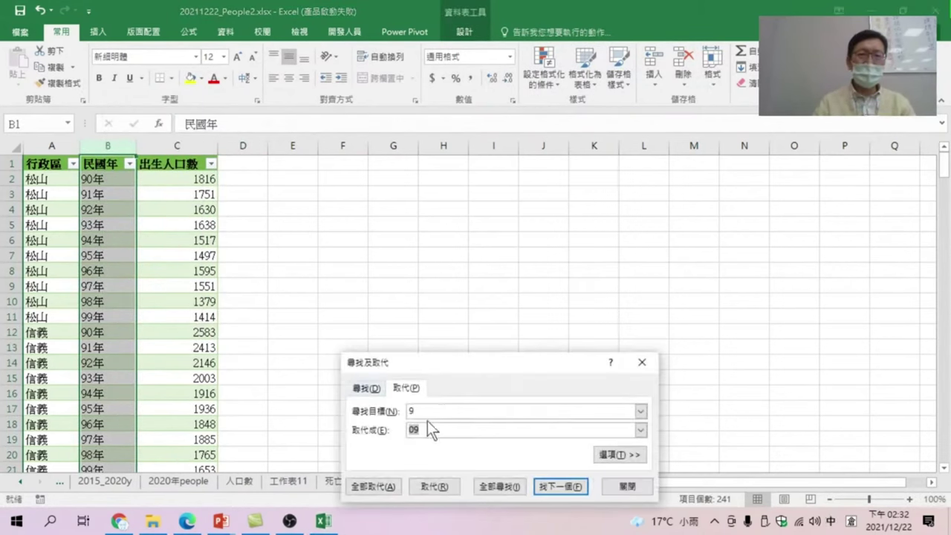
pyautogui.click(353, 411)
pyautogui.write('年')
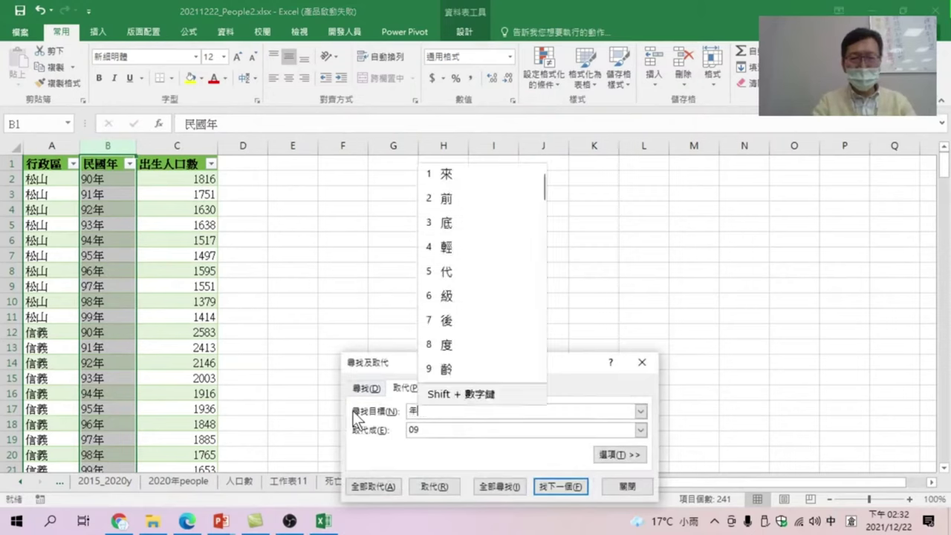
pyautogui.press('Tab')
pyautogui.press('Delete')
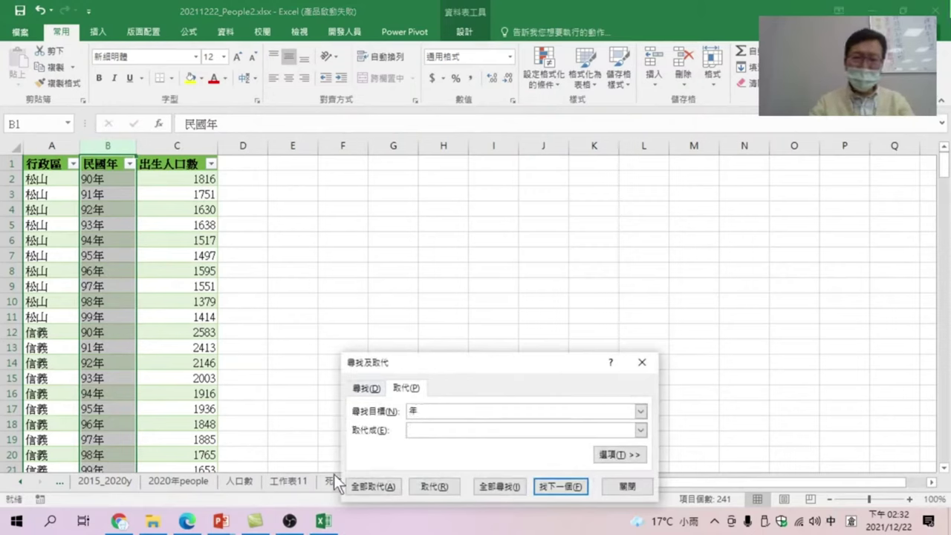
pyautogui.click(374, 486)
pyautogui.click(485, 301)
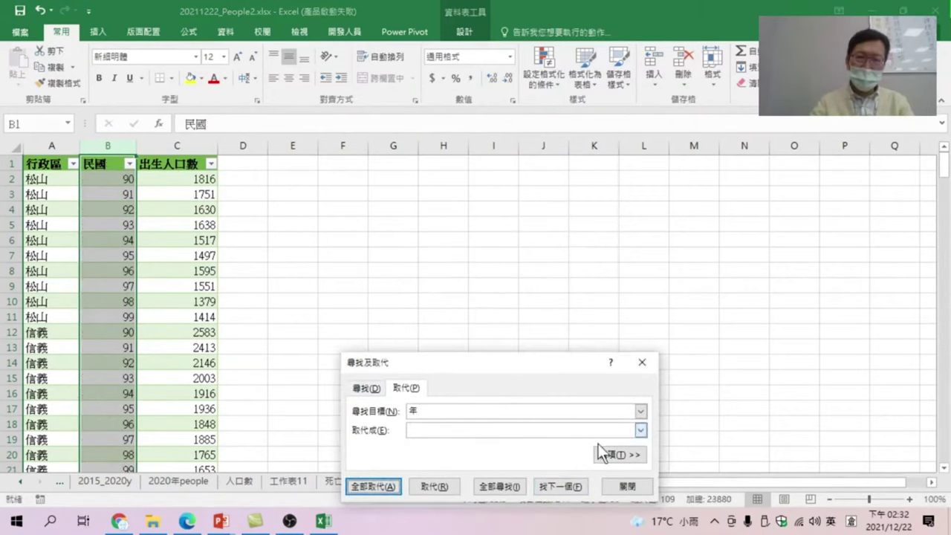
pyautogui.click(627, 486)
pyautogui.click(245, 177)
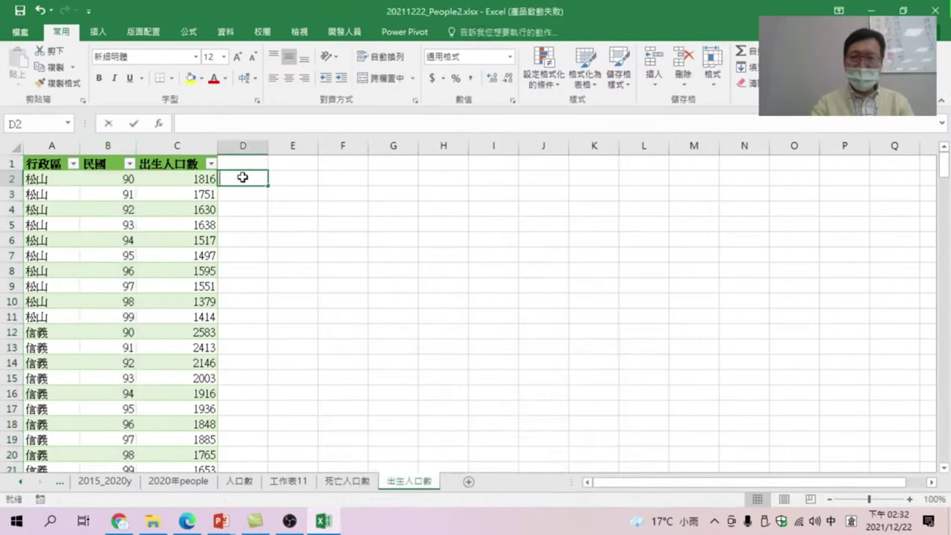
pyautogui.write('=1911')
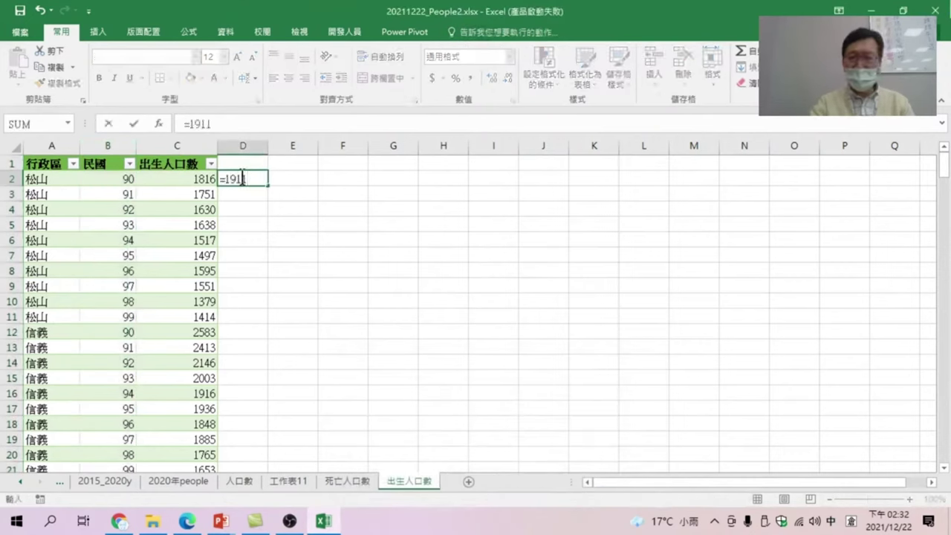
pyautogui.write('+')
pyautogui.click(112, 178)
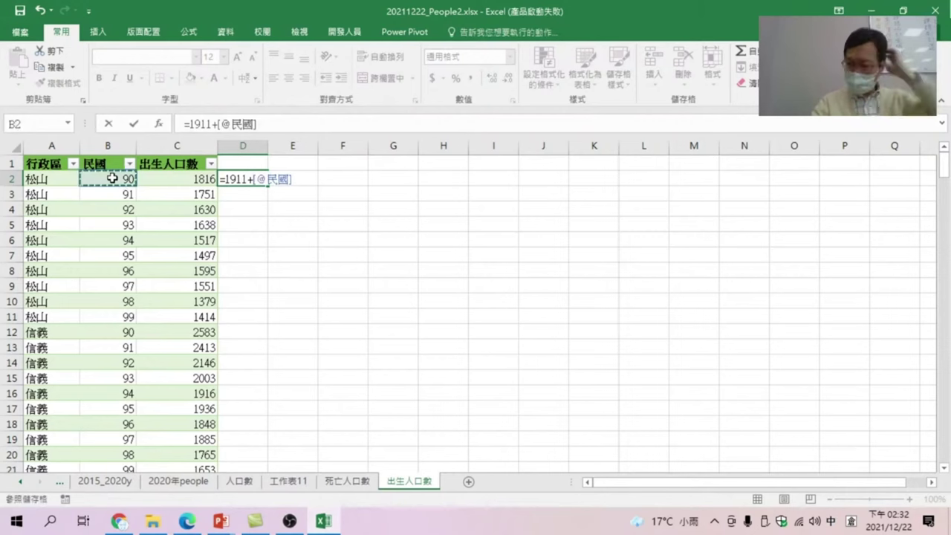
pyautogui.press('Return')
pyautogui.click(246, 162)
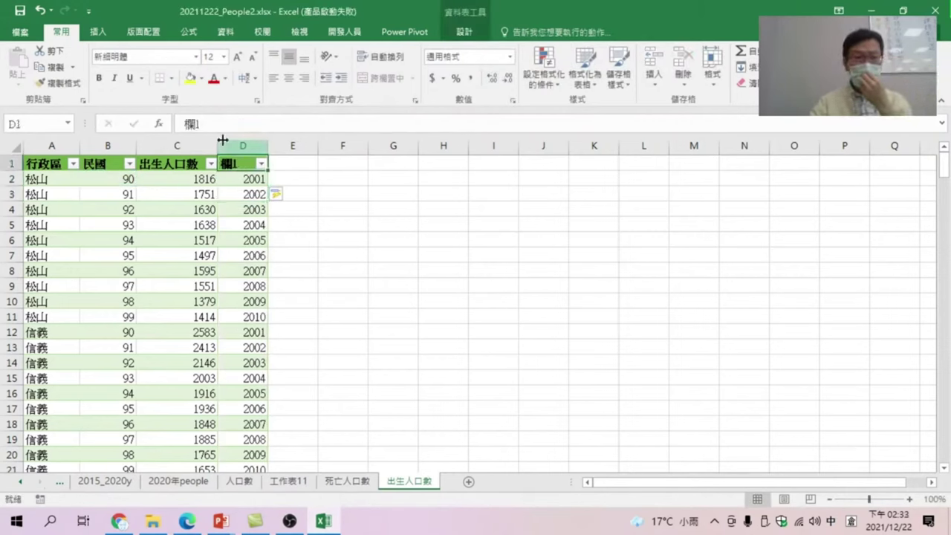
pyautogui.write('人手')
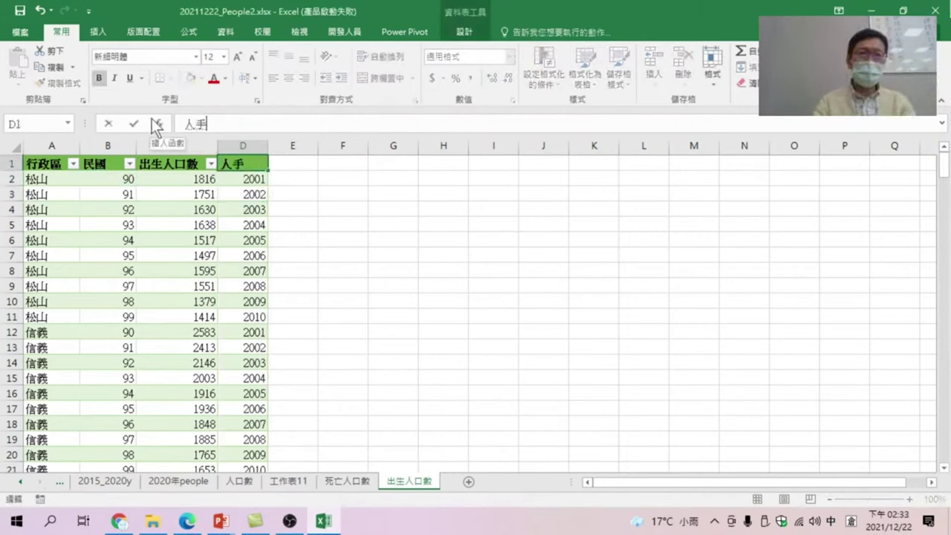
pyautogui.write('年')
pyautogui.press('Return')
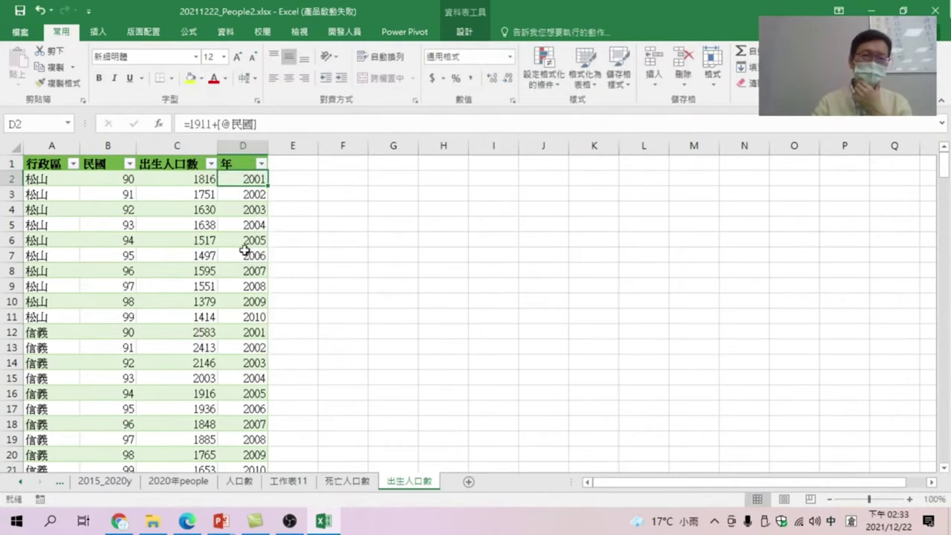
pyautogui.click(304, 481)
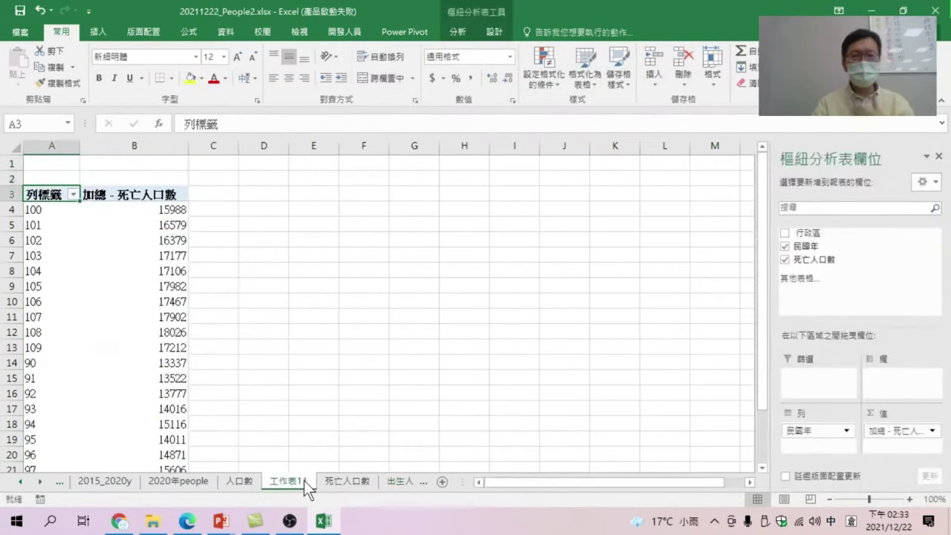
# Refresh the pivot, replace 民國年 with 年 in Rows, and add 行政區 to Rows
pyautogui.click(456, 32)
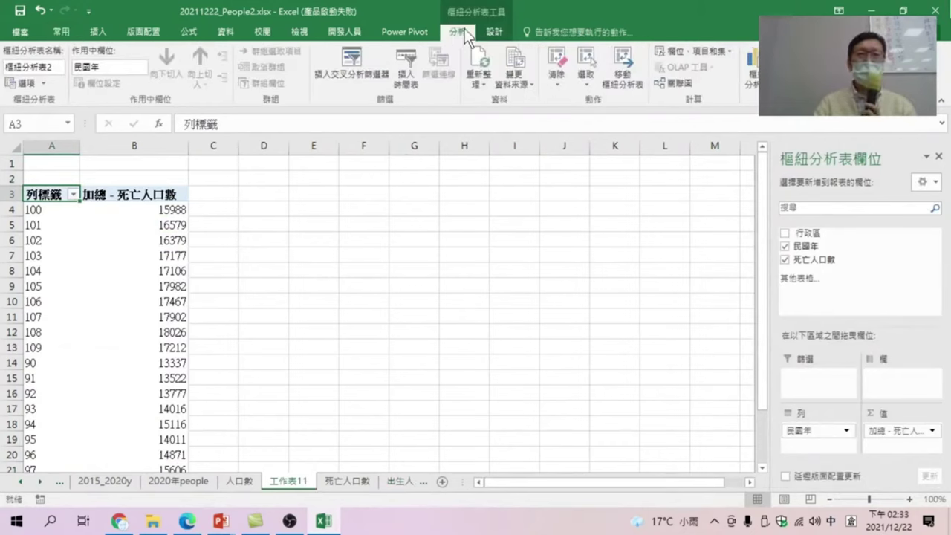
pyautogui.click(478, 55)
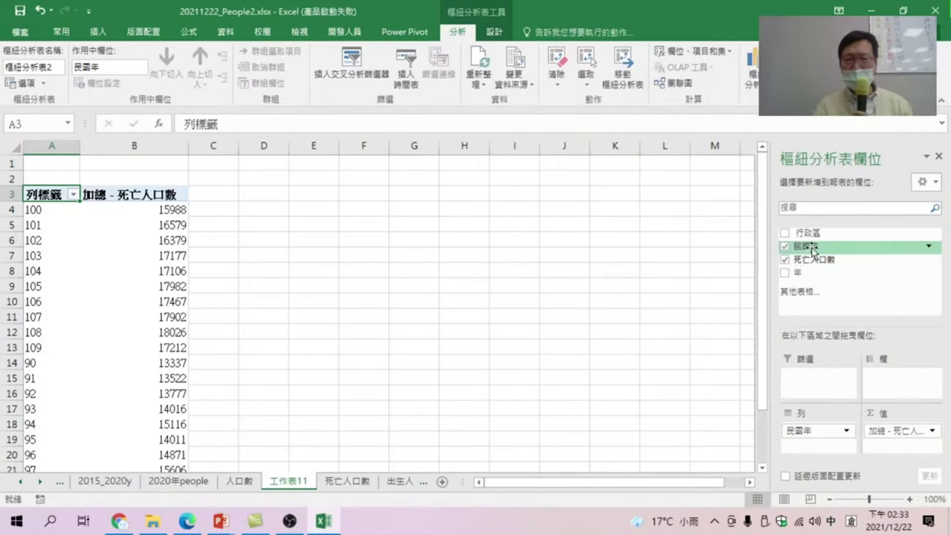
pyautogui.click(785, 246)
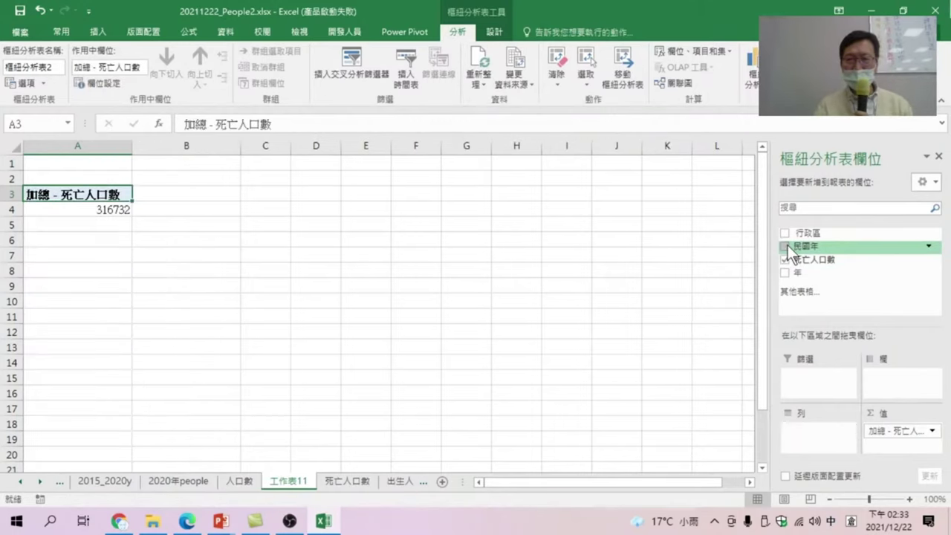
pyautogui.moveTo(800, 275); pyautogui.dragTo(814, 435)
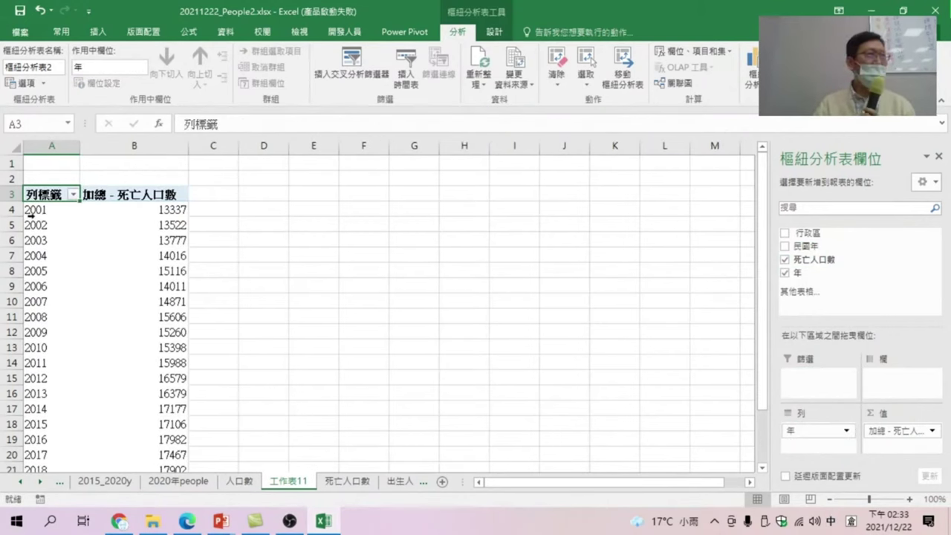
pyautogui.scroll(-4, 75, 333)
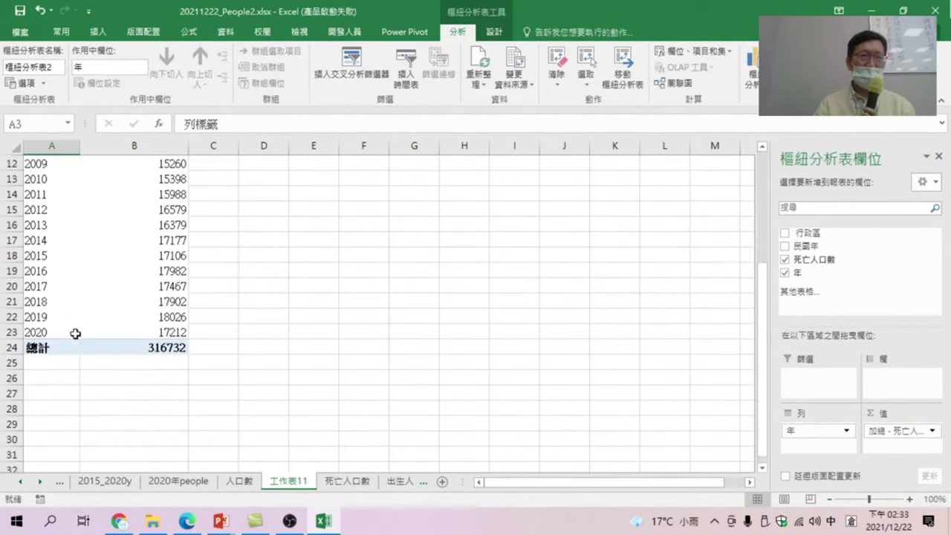
pyautogui.scroll(4, 84, 317)
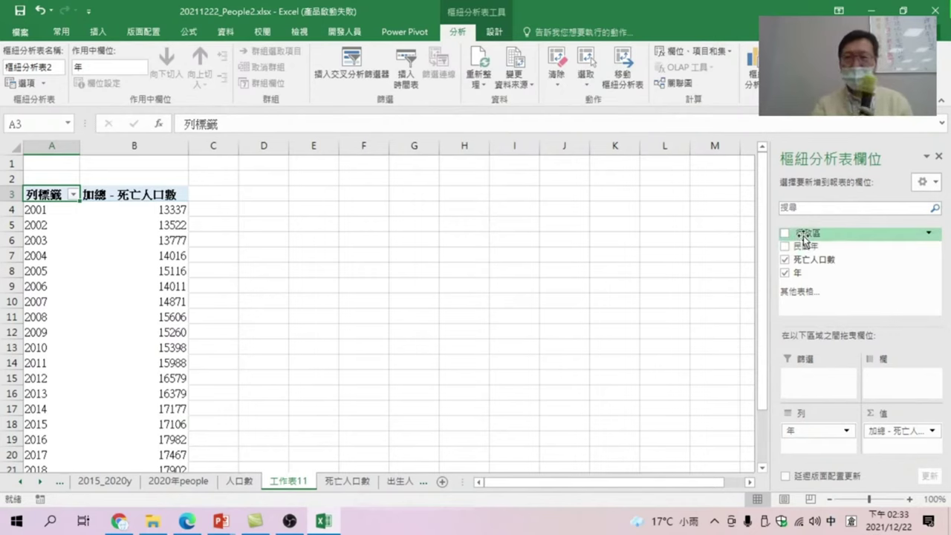
pyautogui.moveTo(806, 234)
pyautogui.mouseDown()
pyautogui.moveTo(810, 451)
pyautogui.moveTo(894, 386)
pyautogui.mouseUp()
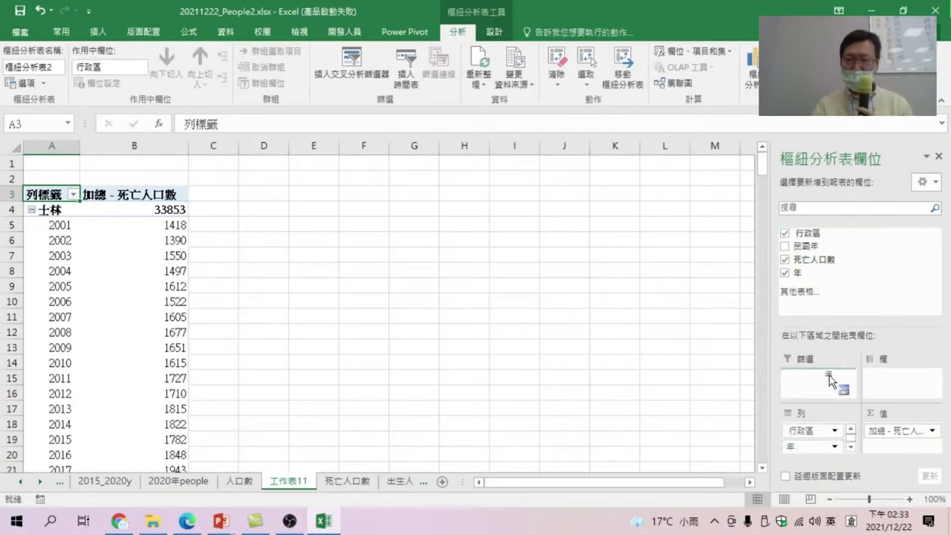
# Move 年 to Filters and show only 2020, totalling 17212 district deaths
pyautogui.moveTo(894, 386); pyautogui.dragTo(820, 381)
pyautogui.click(181, 163)
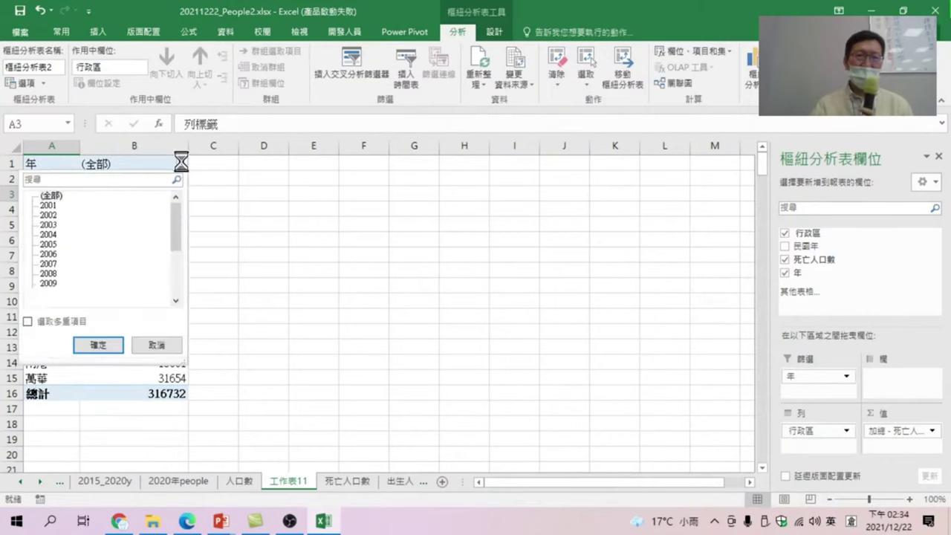
pyautogui.click(28, 321)
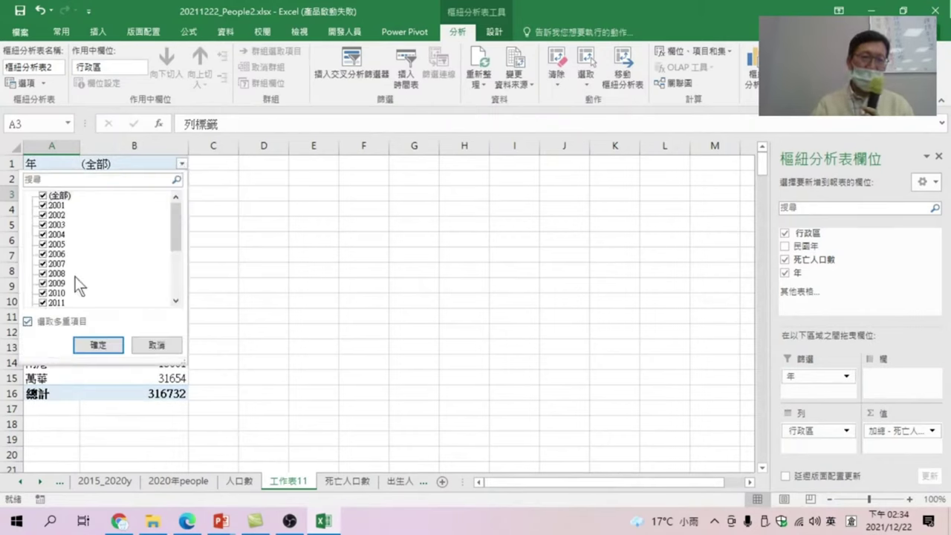
pyautogui.click(42, 196)
pyautogui.scroll(-2, 79, 268)
pyautogui.scroll(-2, 63, 283)
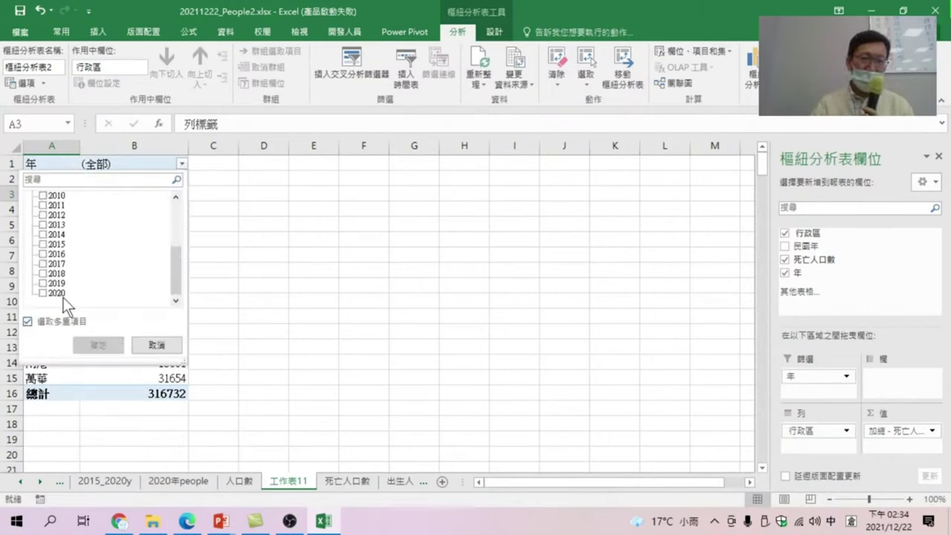
pyautogui.click(42, 293)
pyautogui.click(96, 346)
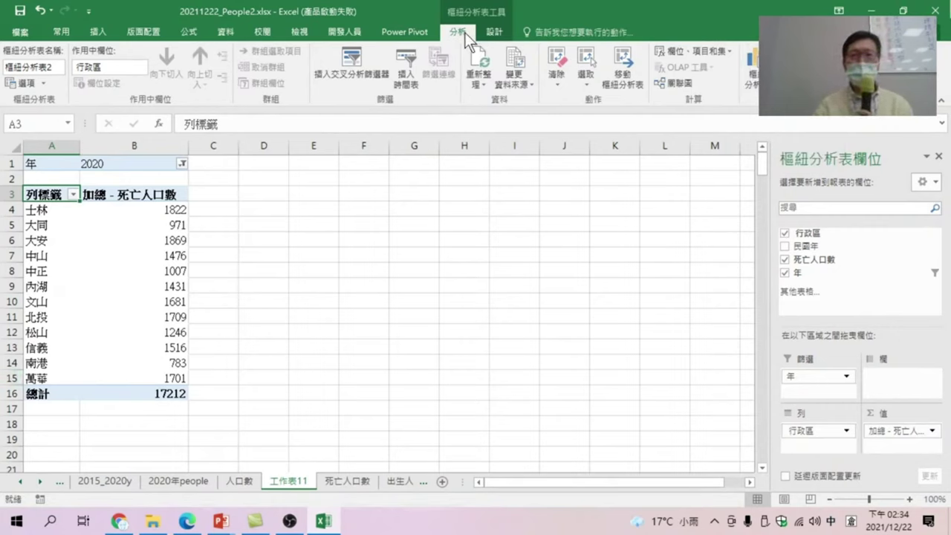
pyautogui.click(752, 68)
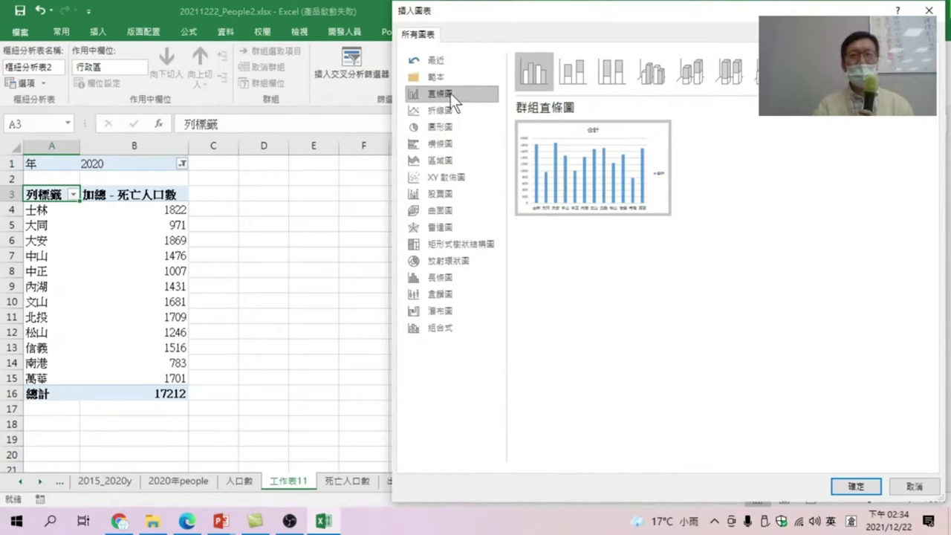
# Insert a clustered column pivot chart of the 2020 district deaths beside the pivot table
pyautogui.moveTo(531, 132)
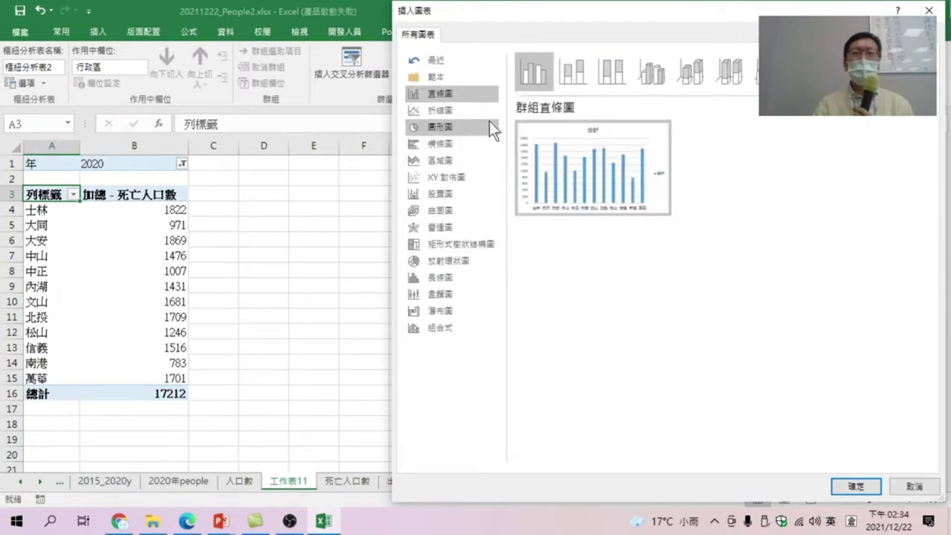
pyautogui.moveTo(584, 153)
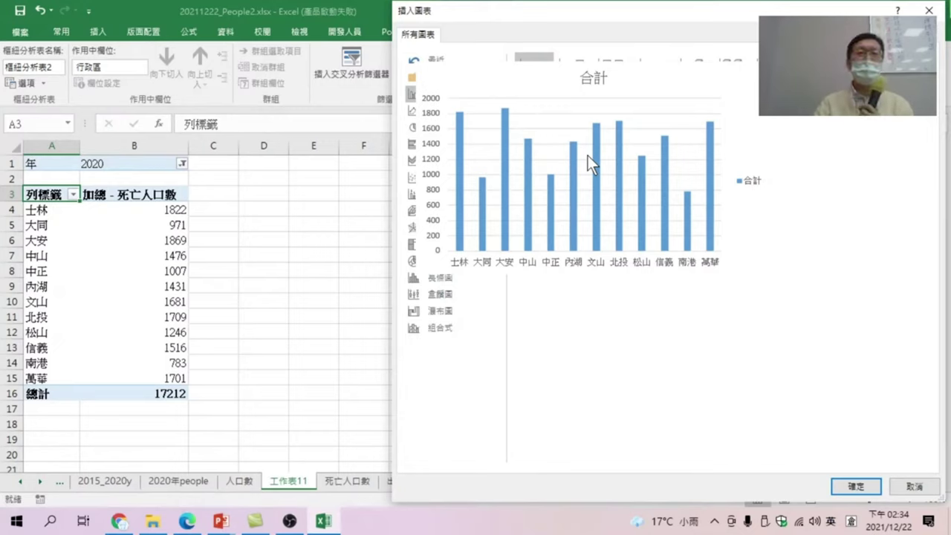
pyautogui.moveTo(575, 207)
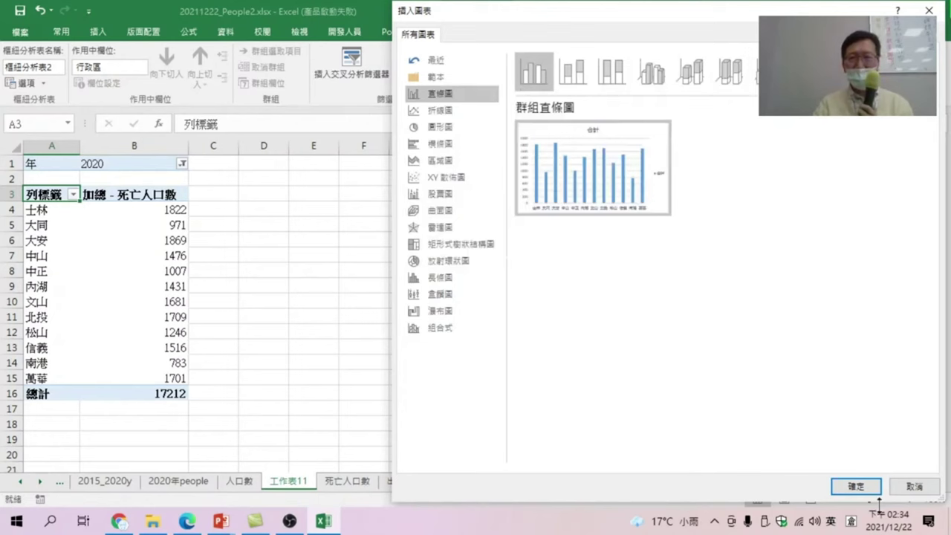
pyautogui.click(856, 486)
pyautogui.click(125, 208)
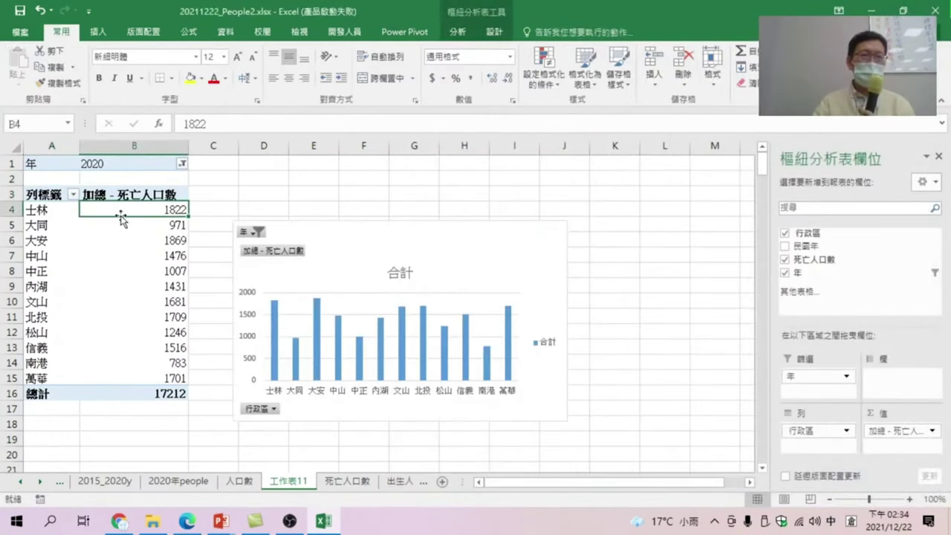
# Sort districts by 2020 deaths largest to smallest, from 大安 1869 down to 南港 783
pyautogui.click(838, 120)
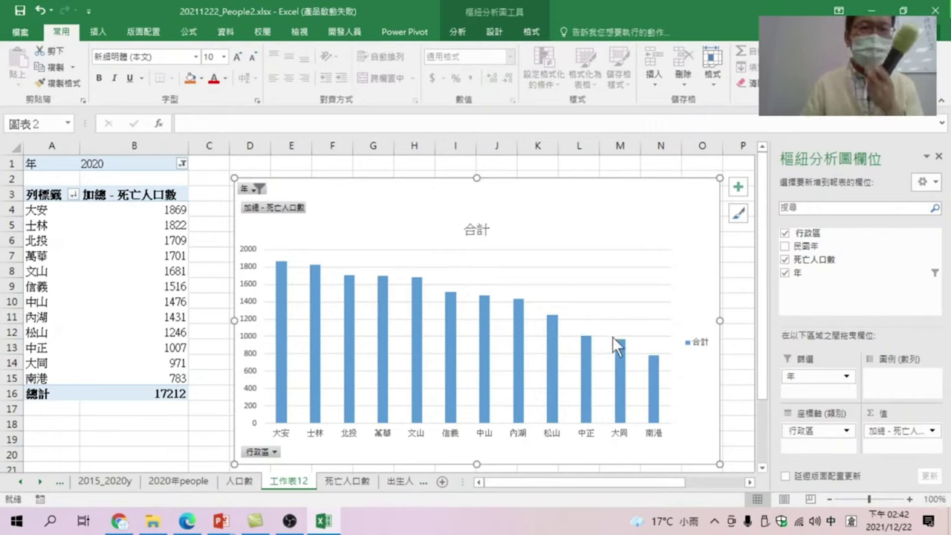
pyautogui.moveTo(483, 310)
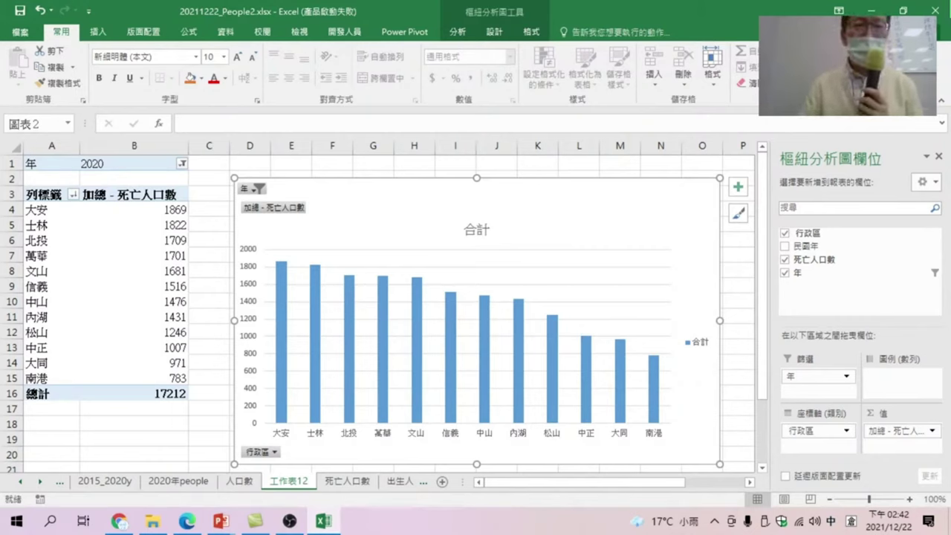
pyautogui.moveTo(524, 312)
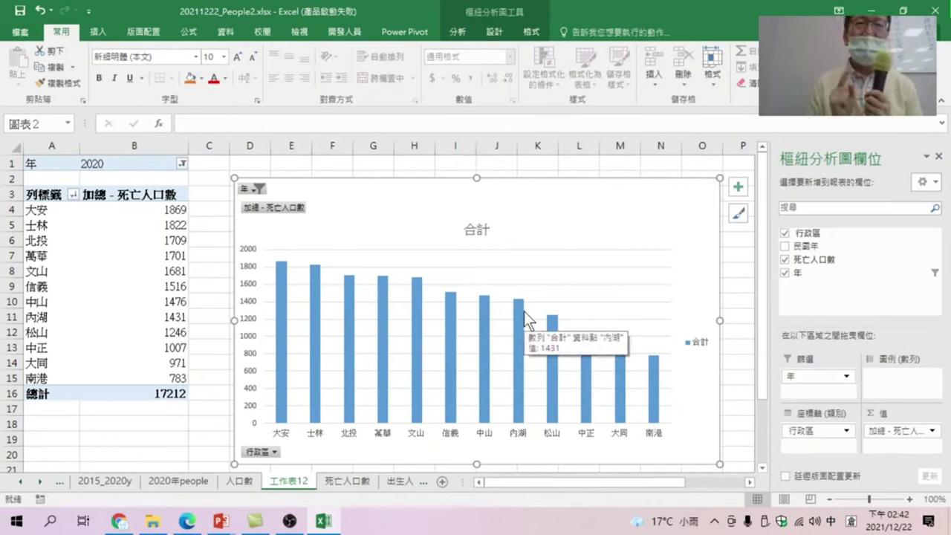
# Rename sheet 工作表11 to 2020yDeathPeople
pyautogui.doubleClick(291, 481)
pyautogui.write('2020')
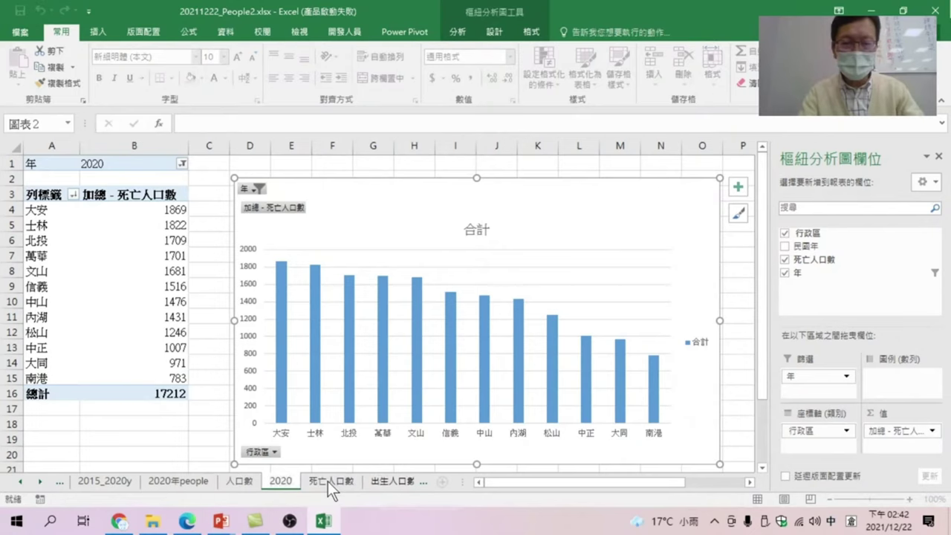
pyautogui.write('y')
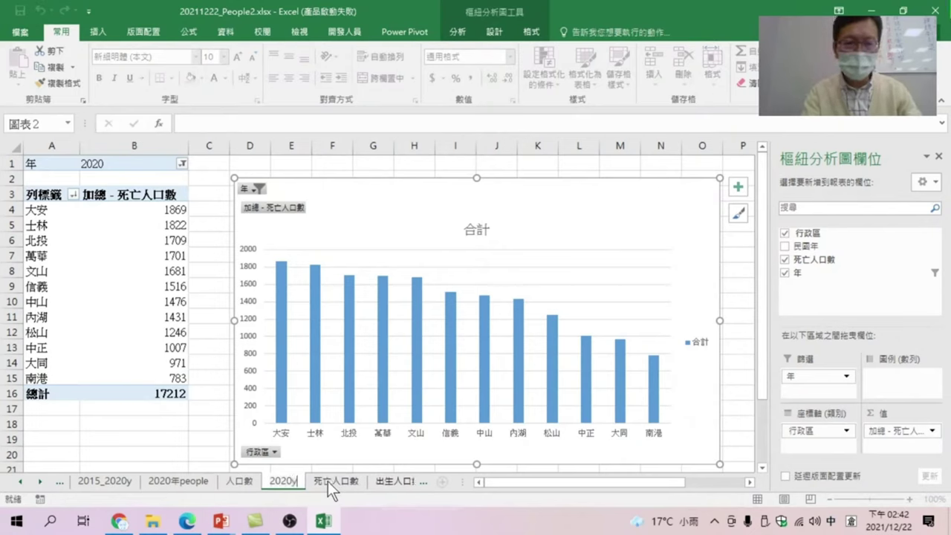
pyautogui.write('D')
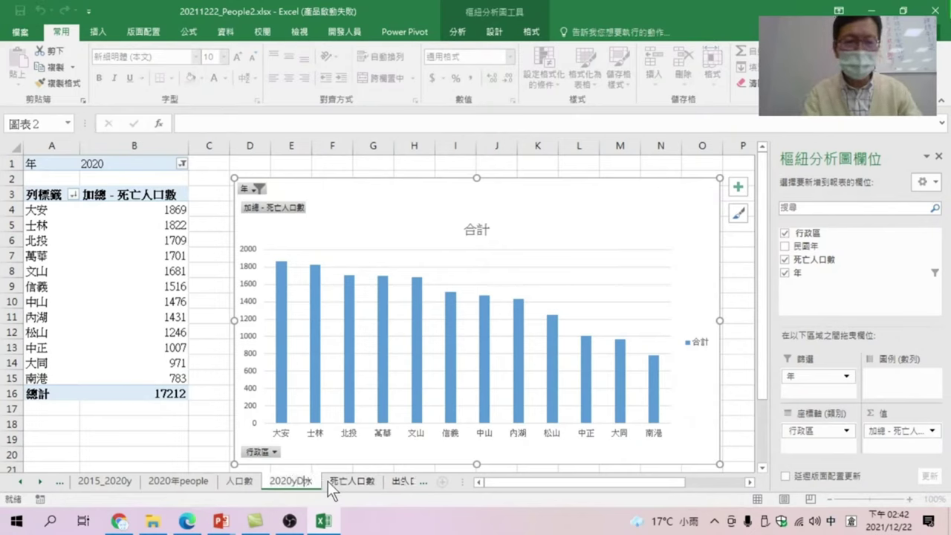
pyautogui.write('ea')
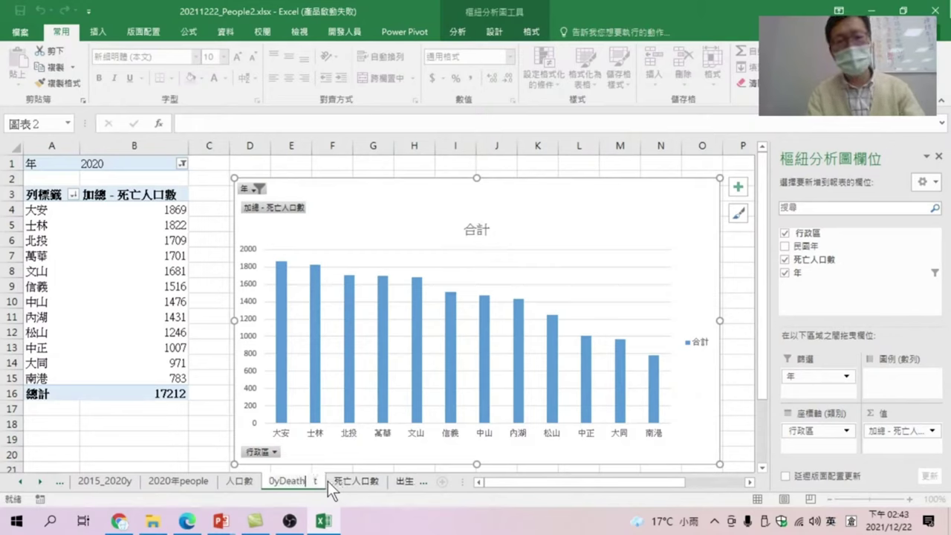
pyautogui.write('thPeop')
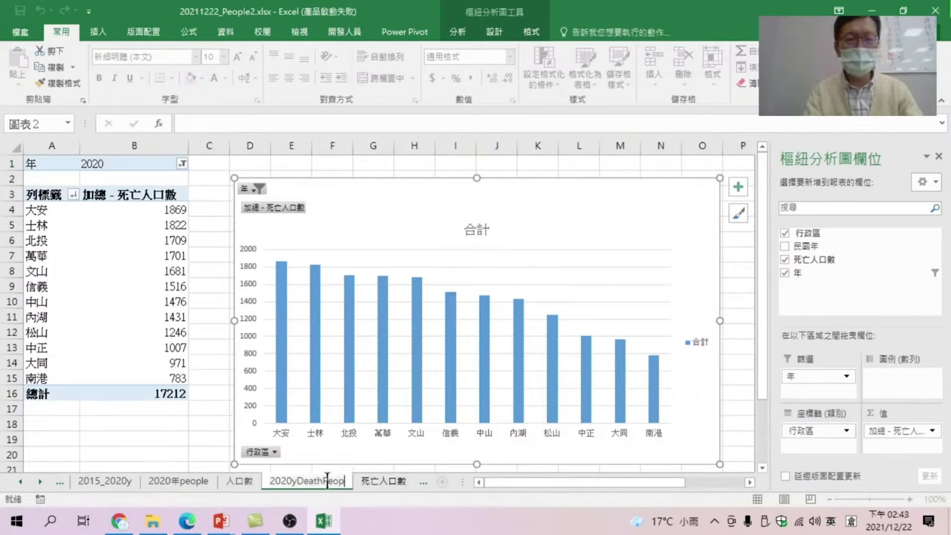
pyautogui.write('le')
pyautogui.press('Return')
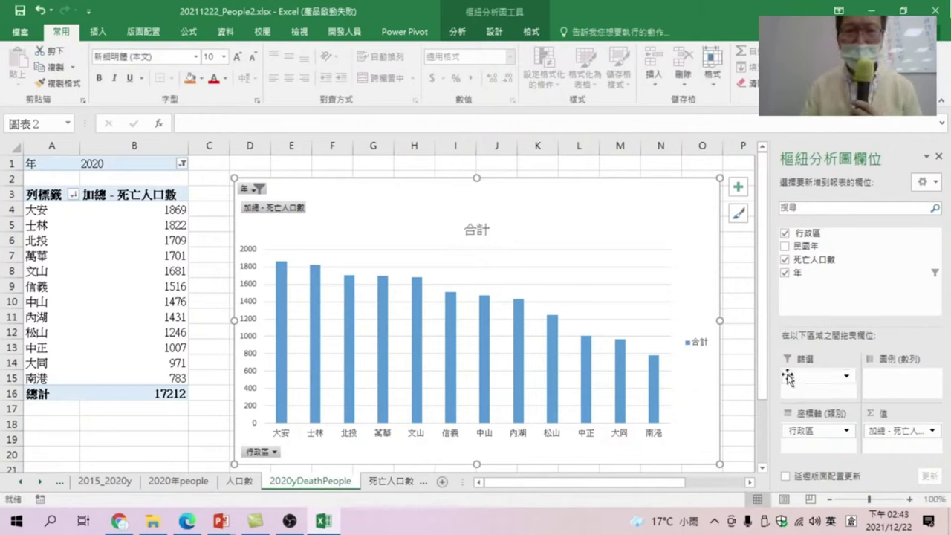
# Reset the 年 filter to all years and move 年 to Columns as chart series
pyautogui.click(182, 165)
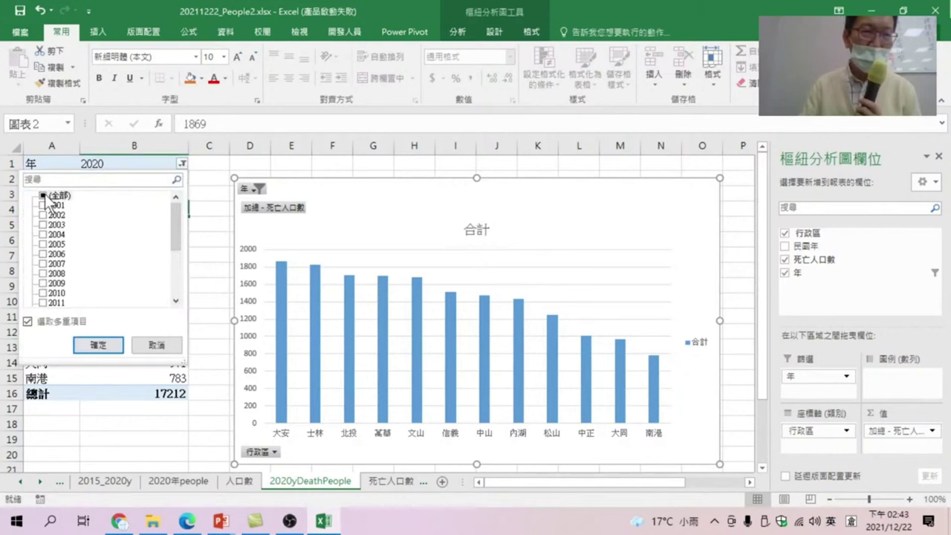
pyautogui.click(45, 196)
pyautogui.click(98, 345)
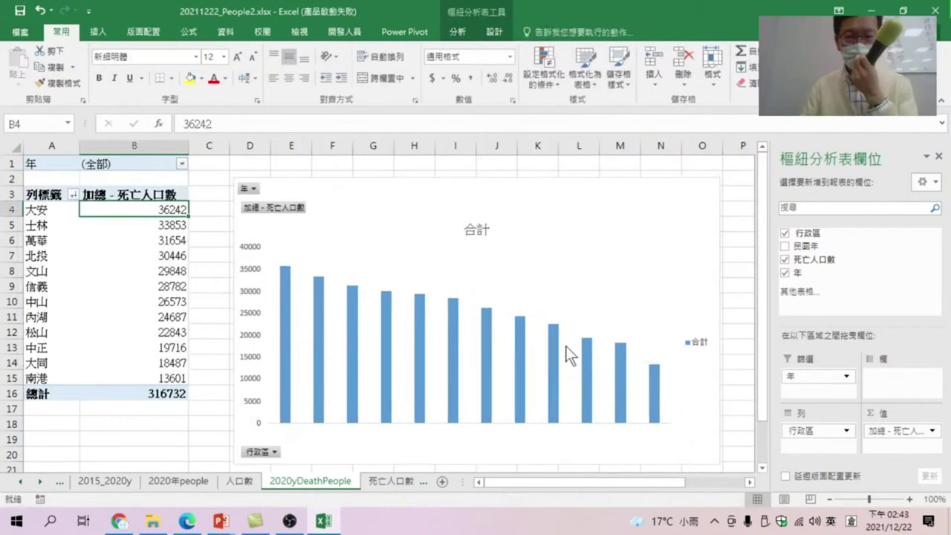
pyautogui.moveTo(799, 376); pyautogui.dragTo(892, 378)
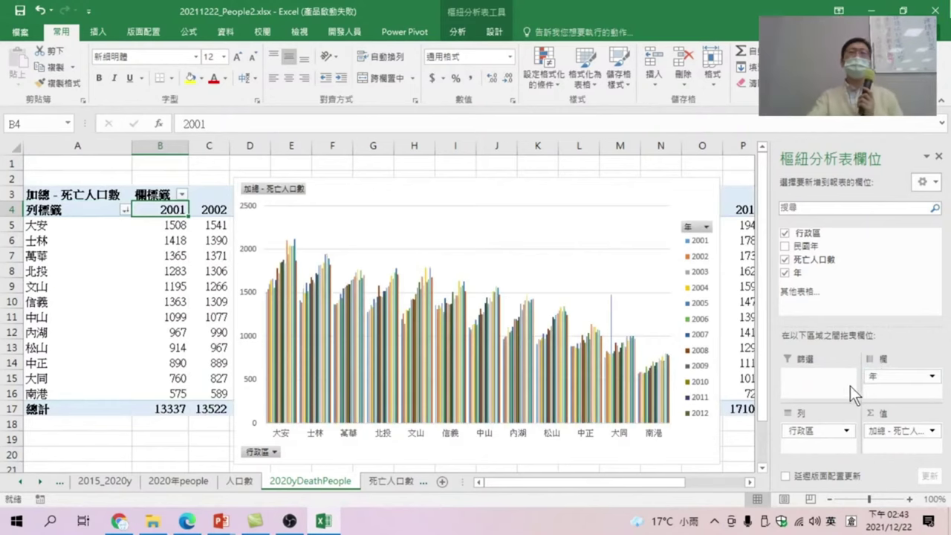
# Make the yearly pivot chart taller and move it off the year-by-district table
pyautogui.click(246, 184)
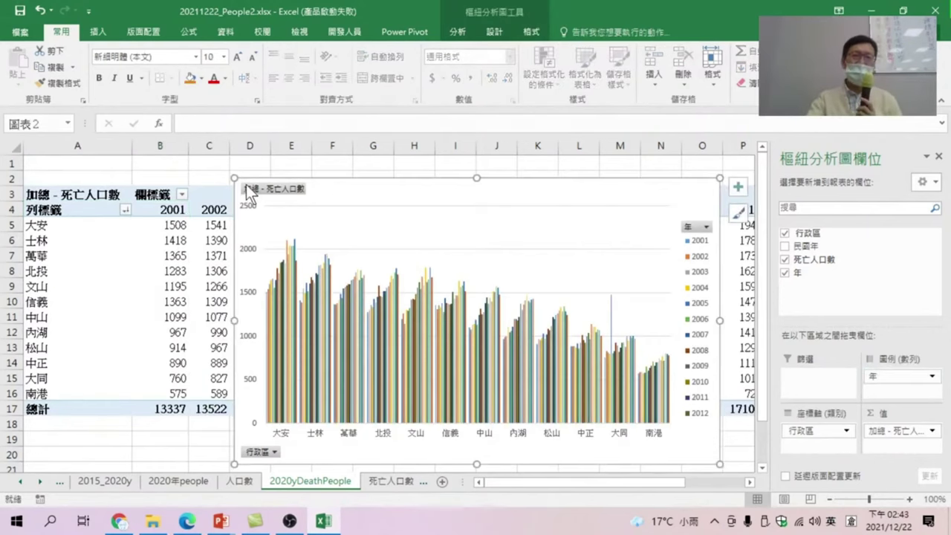
pyautogui.moveTo(234, 173); pyautogui.dragTo(238, 164)
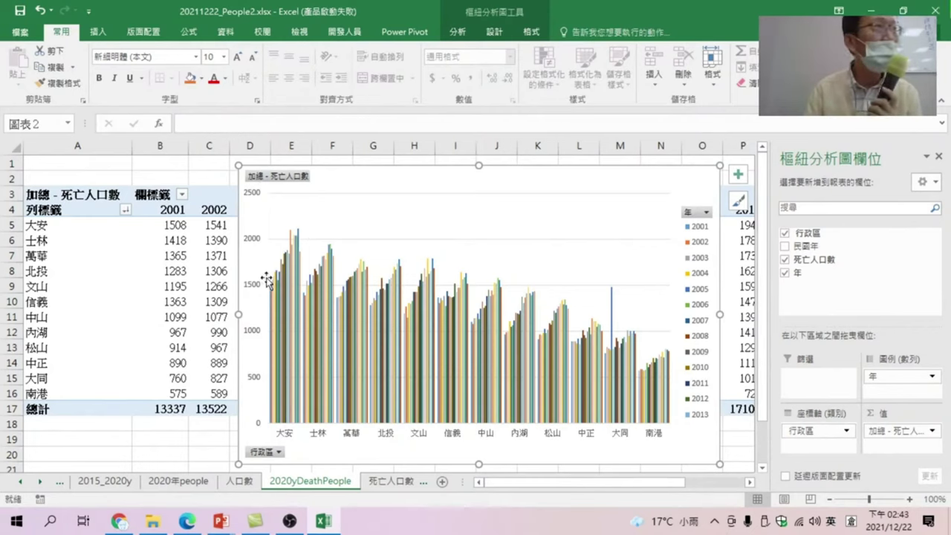
pyautogui.click(613, 316)
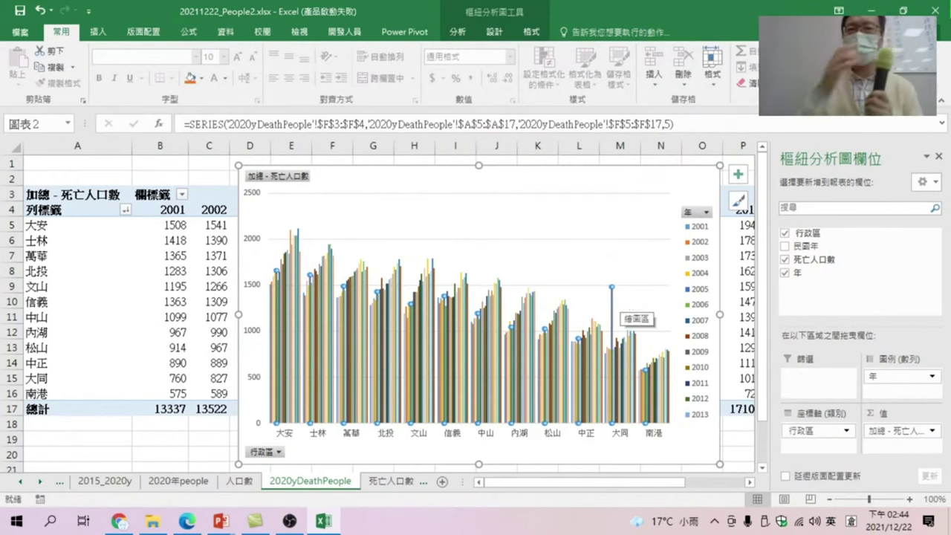
pyautogui.moveTo(343, 171); pyautogui.dragTo(514, 300)
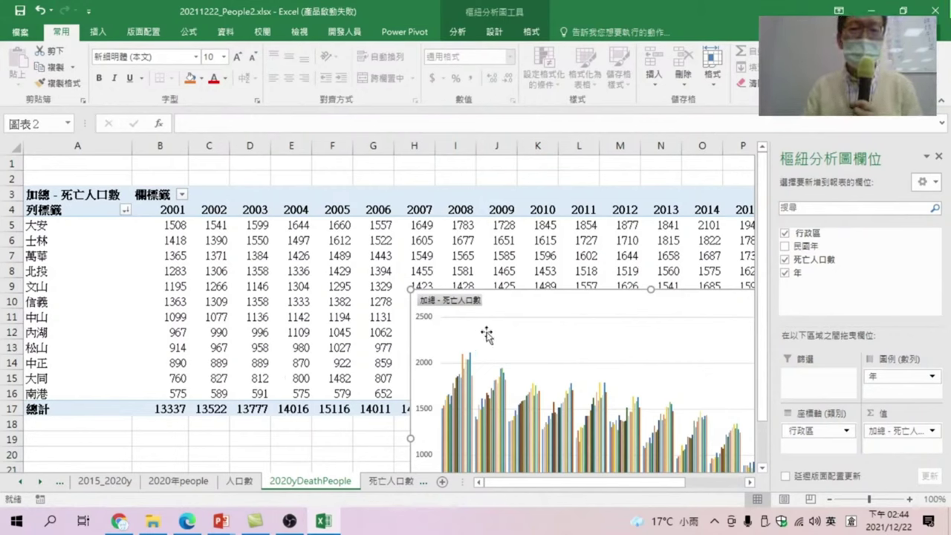
# Reposition the yearly pivot chart over columns C to N beside the district names
pyautogui.moveTo(516, 305); pyautogui.dragTo(314, 400)
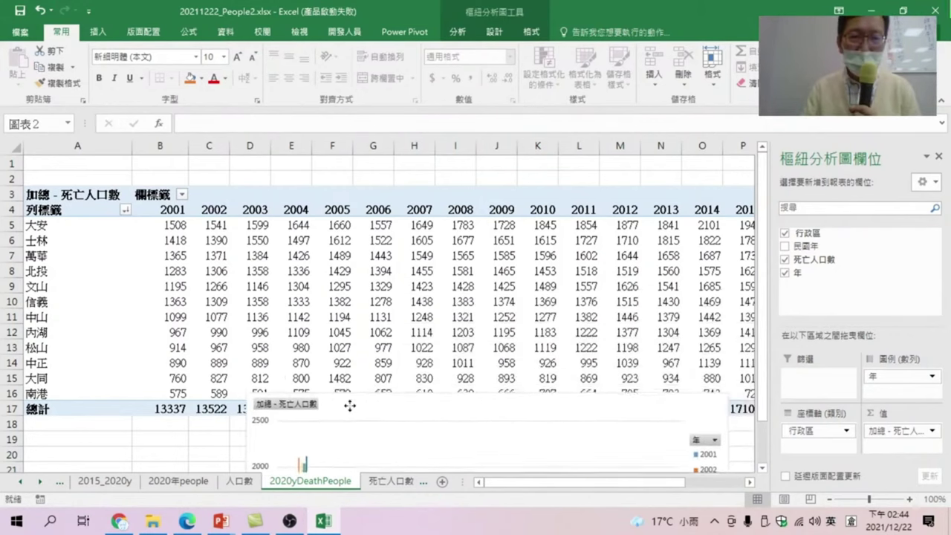
pyautogui.moveTo(313, 400); pyautogui.dragTo(314, 403)
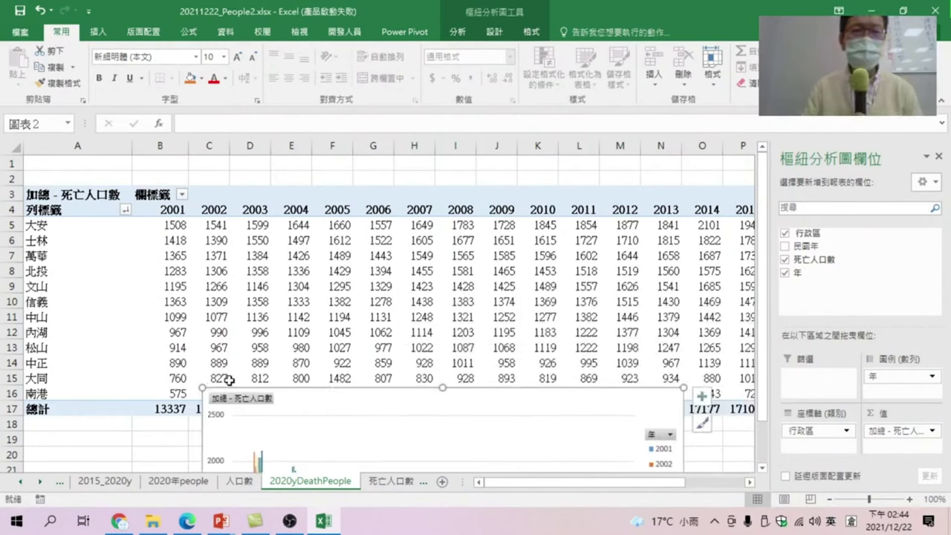
pyautogui.moveTo(215, 381)
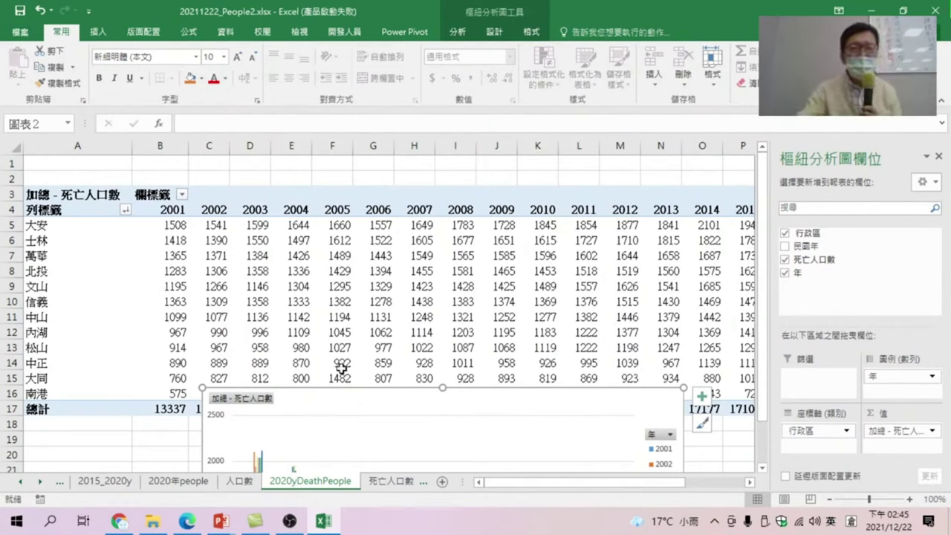
pyautogui.moveTo(341, 367); pyautogui.dragTo(354, 380)
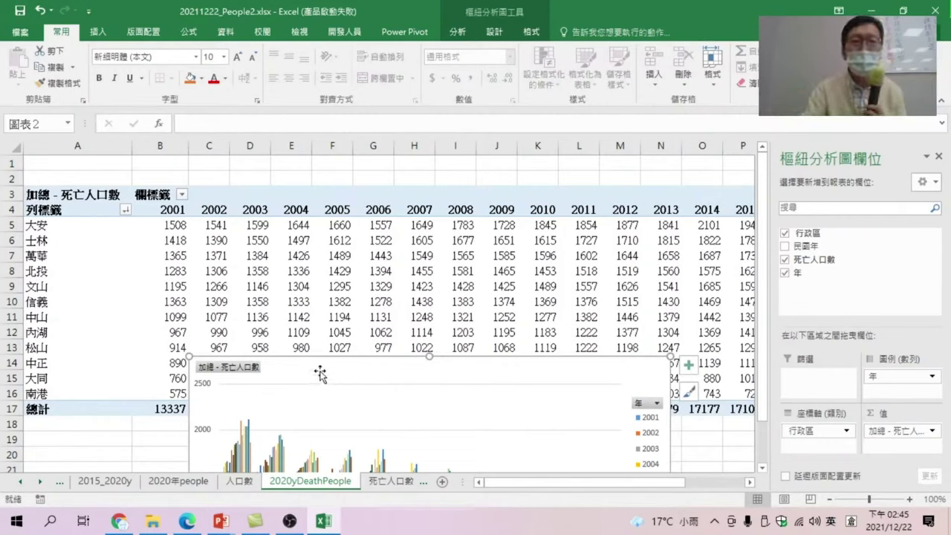
pyautogui.moveTo(319, 373); pyautogui.dragTo(314, 400)
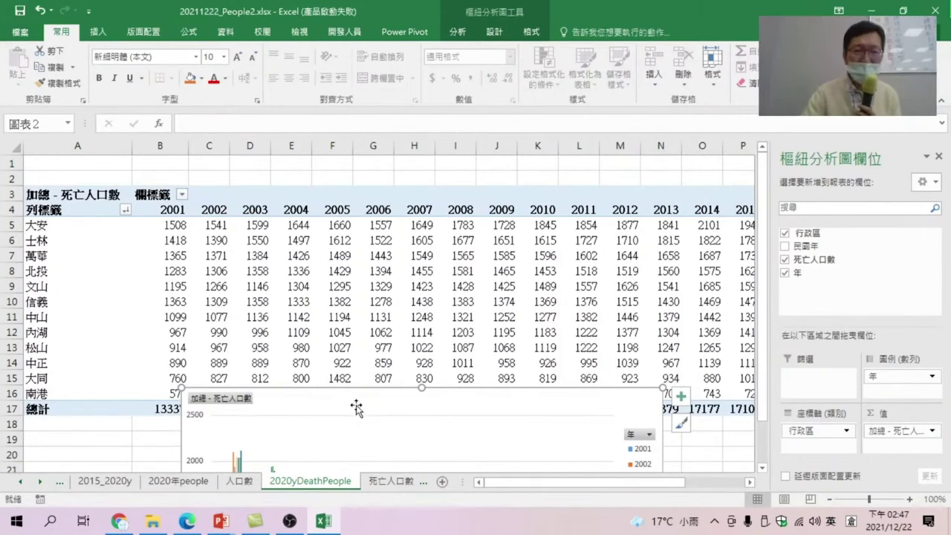
pyautogui.moveTo(356, 404); pyautogui.dragTo(402, 180)
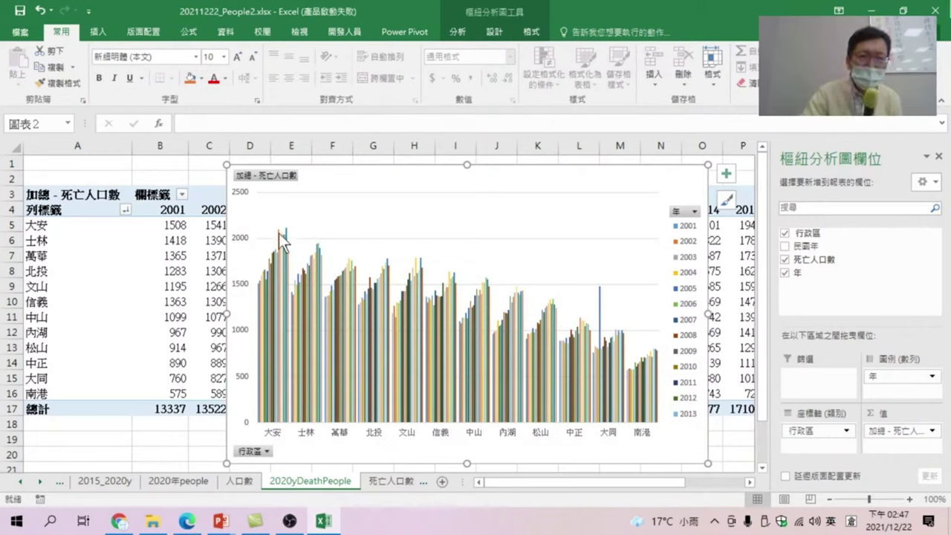
pyautogui.moveTo(282, 241)
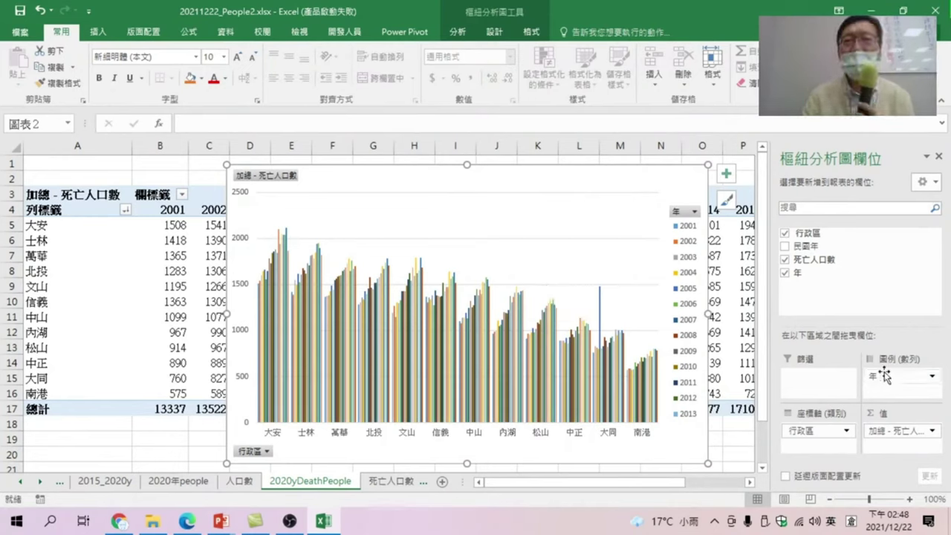
# Move 年 back to Filters and filter the pivot to year 2020 only
pyautogui.moveTo(892, 376); pyautogui.dragTo(818, 377)
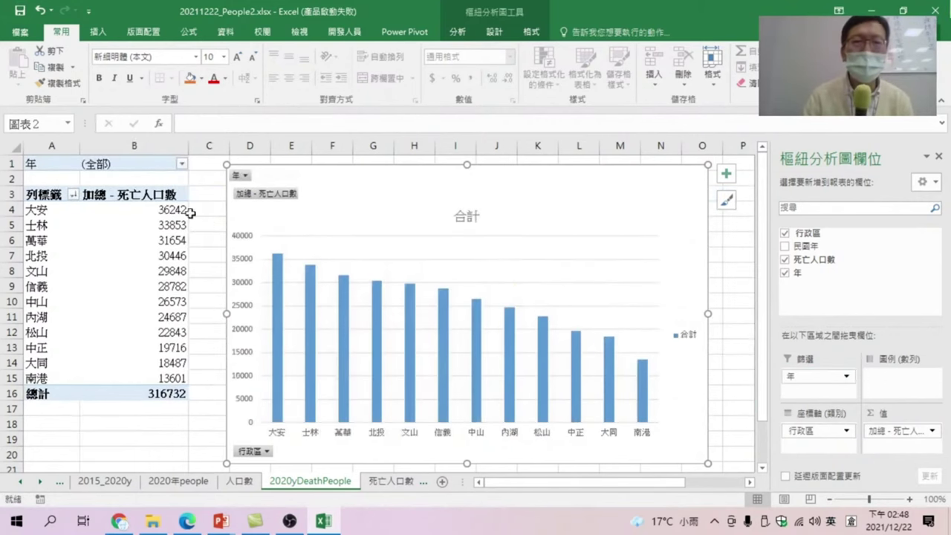
pyautogui.click(182, 165)
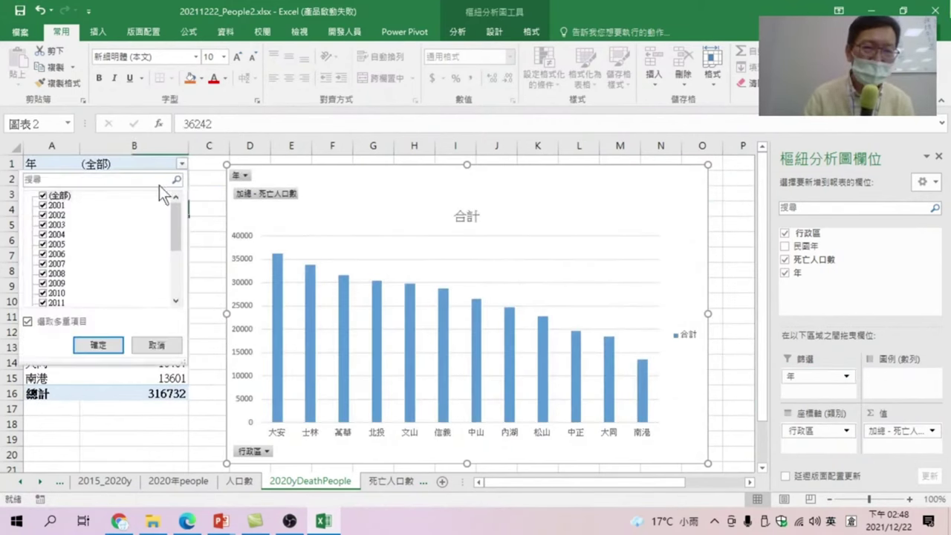
pyautogui.click(43, 195)
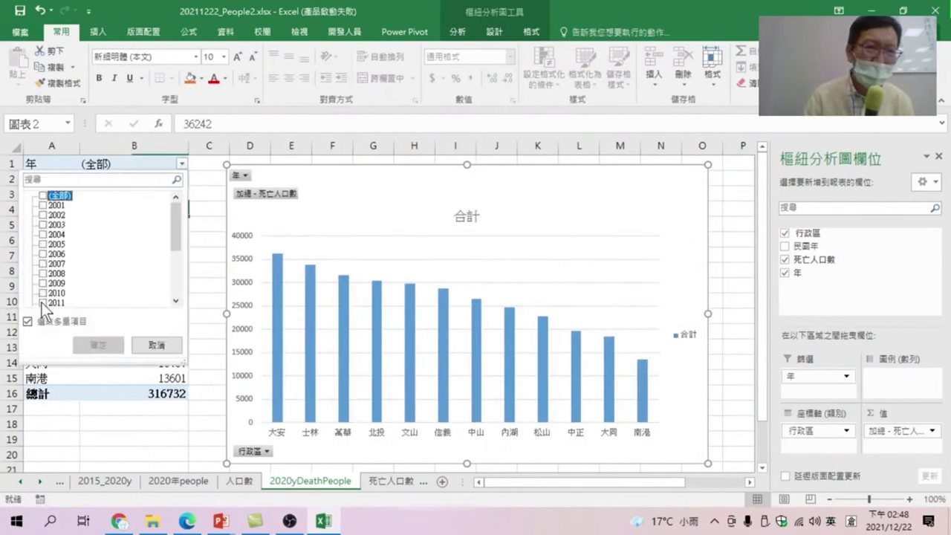
pyautogui.scroll(-3, 46, 286)
pyautogui.click(43, 293)
pyautogui.click(97, 345)
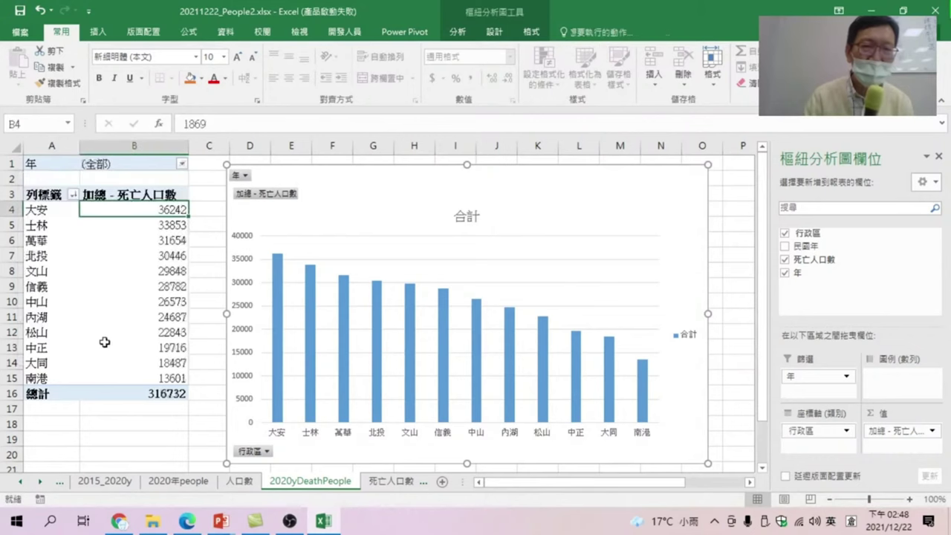